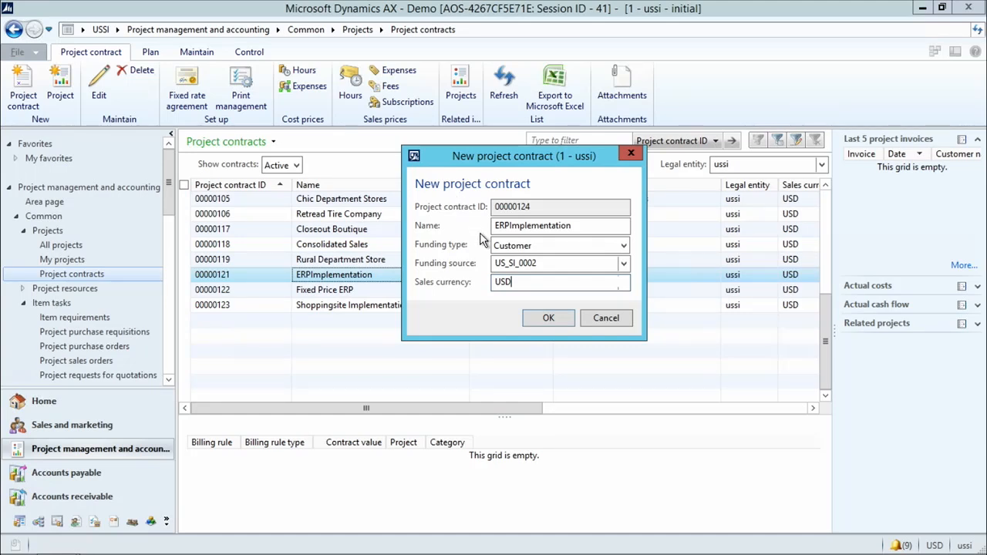
Name the new project contract WebsiteImplementation and create it with customer funding from Active Transport Inc. in USD.
{"action": "left_click", "coordinate": [572, 228]}
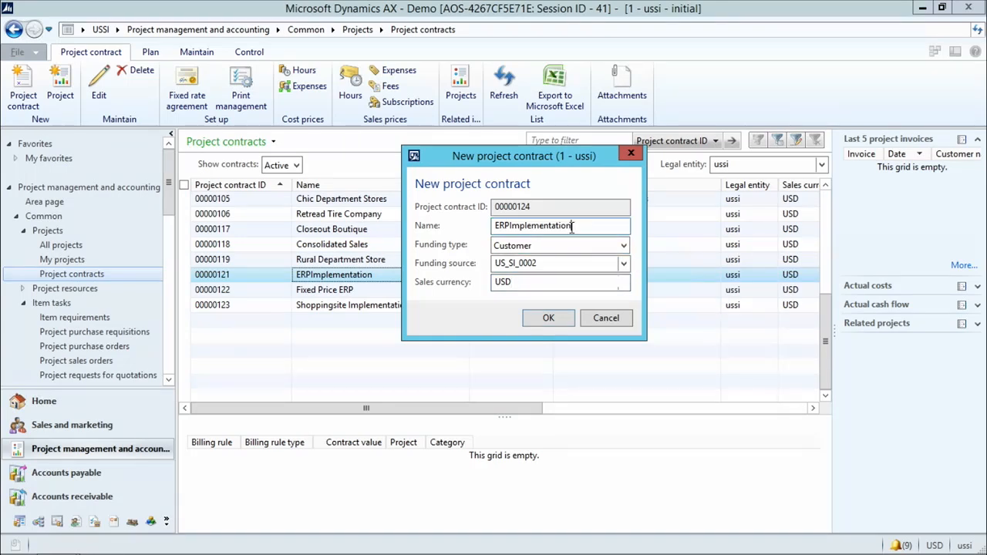
{"action": "left_click_drag", "start_coordinate": [508, 226], "coordinate": [479, 225]}
{"action": "type", "text": "Website"}
{"action": "left_click", "coordinate": [525, 245]}
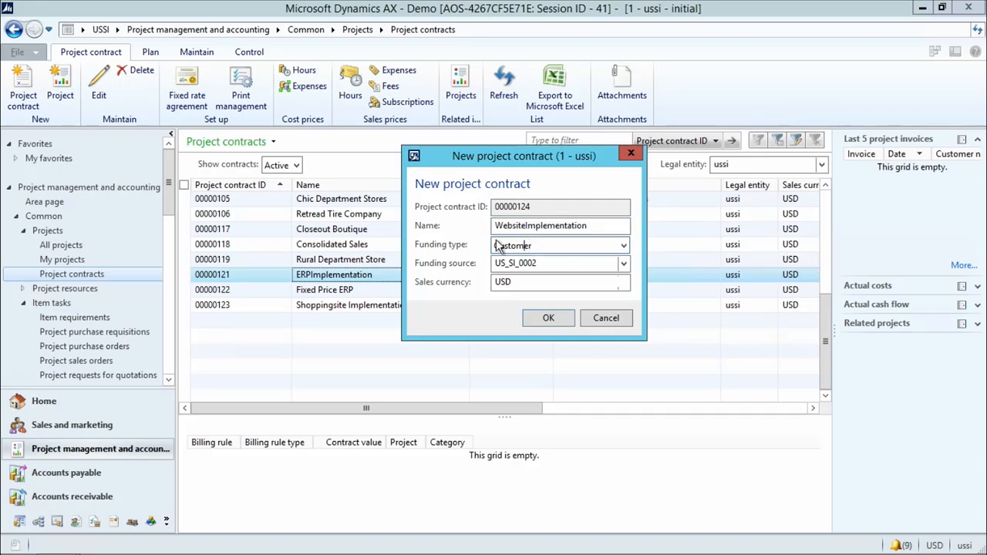
{"action": "left_click", "coordinate": [575, 267]}
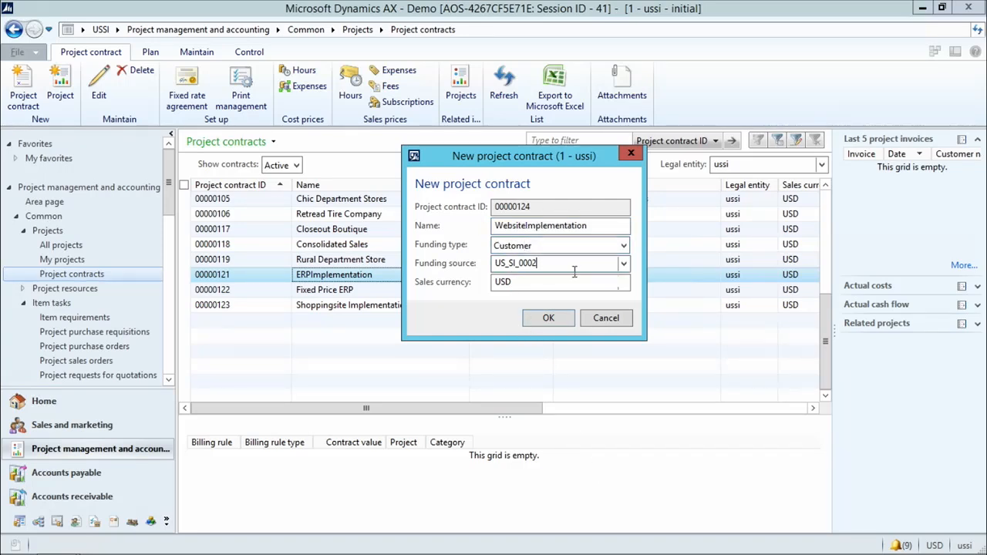
{"action": "left_click", "coordinate": [622, 263]}
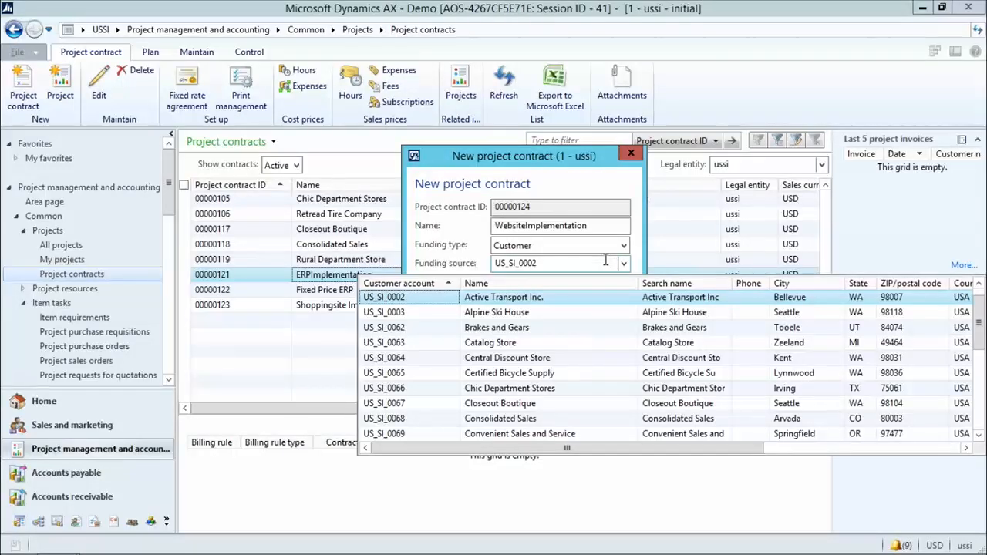
{"action": "left_click", "coordinate": [534, 247]}
{"action": "left_click", "coordinate": [555, 264]}
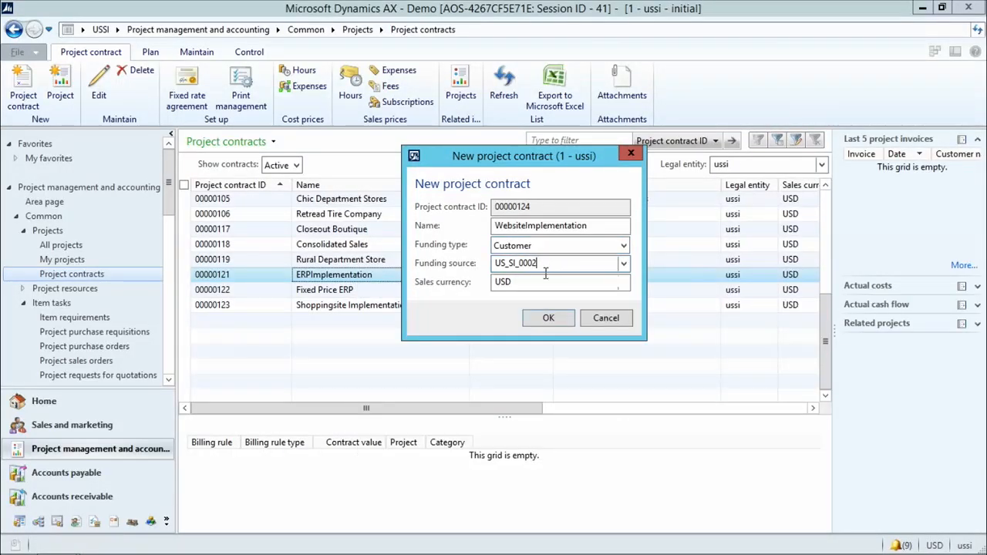
{"action": "left_click", "coordinate": [540, 282]}
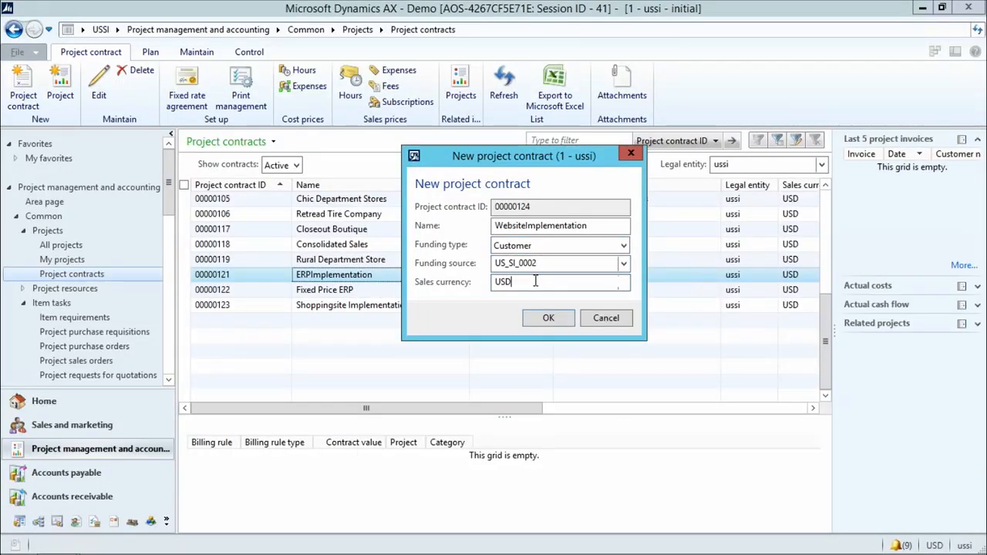
{"action": "left_click", "coordinate": [548, 319]}
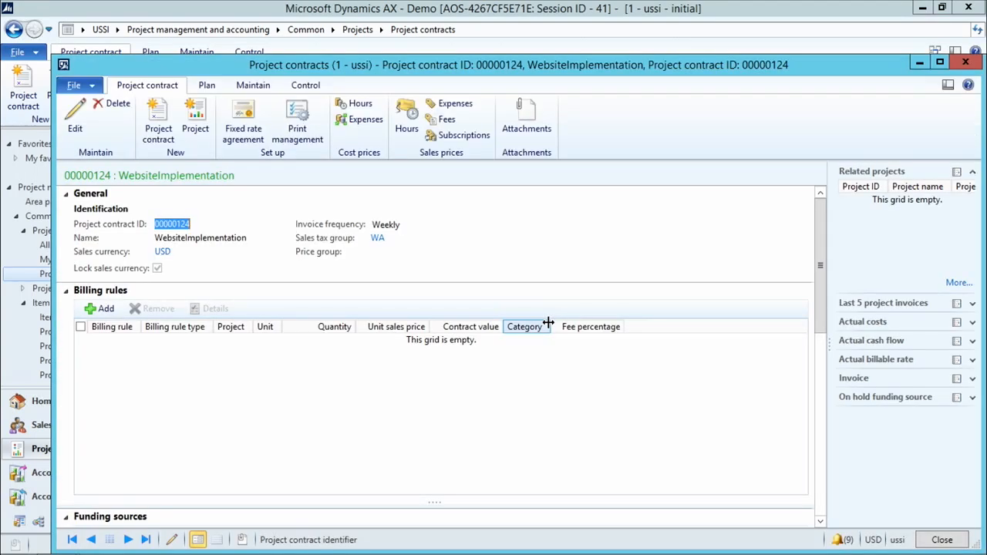
Review the contract's funding sources, funding limits and funding rules, including the percentage allocation of the existing rule.
{"action": "left_click", "coordinate": [66, 296]}
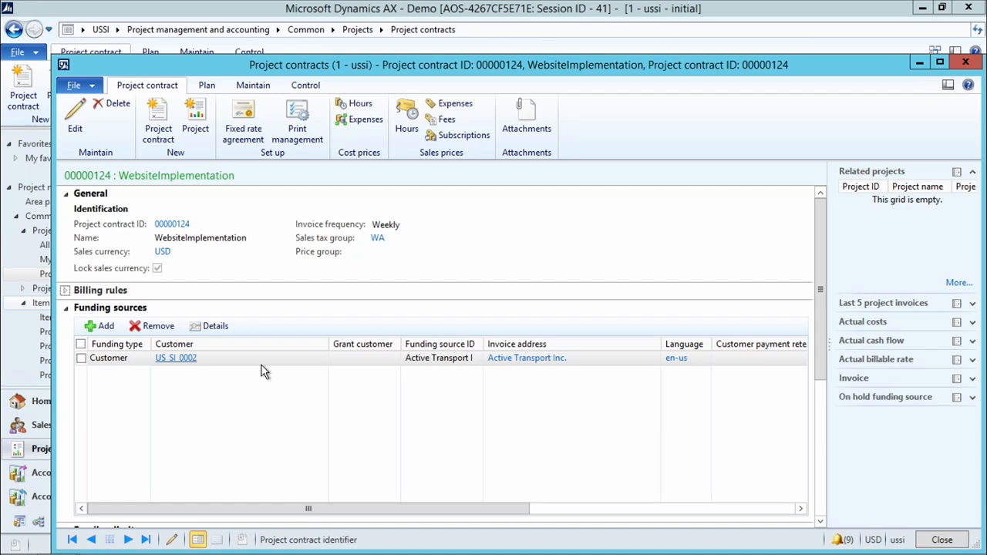
{"action": "scroll", "coordinate": [283, 405], "scroll_direction": "down", "scroll_amount": 3}
{"action": "scroll", "coordinate": [286, 400], "scroll_direction": "down", "scroll_amount": 1}
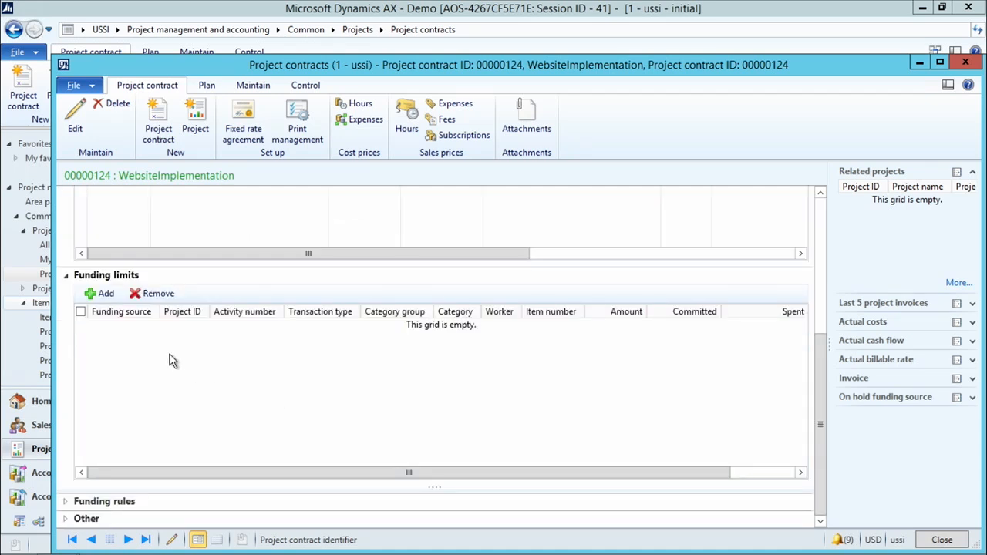
{"action": "left_click", "coordinate": [66, 501]}
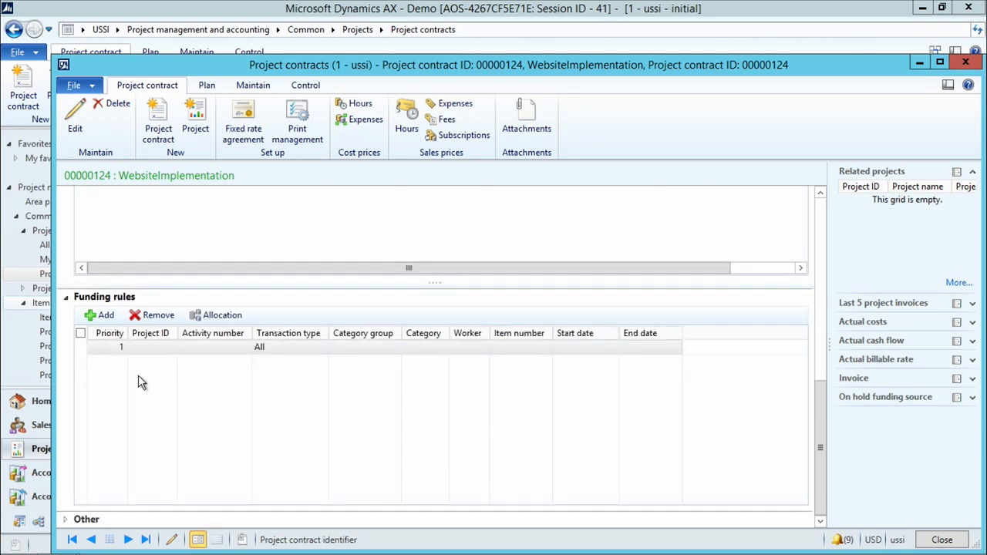
{"action": "left_click", "coordinate": [213, 322]}
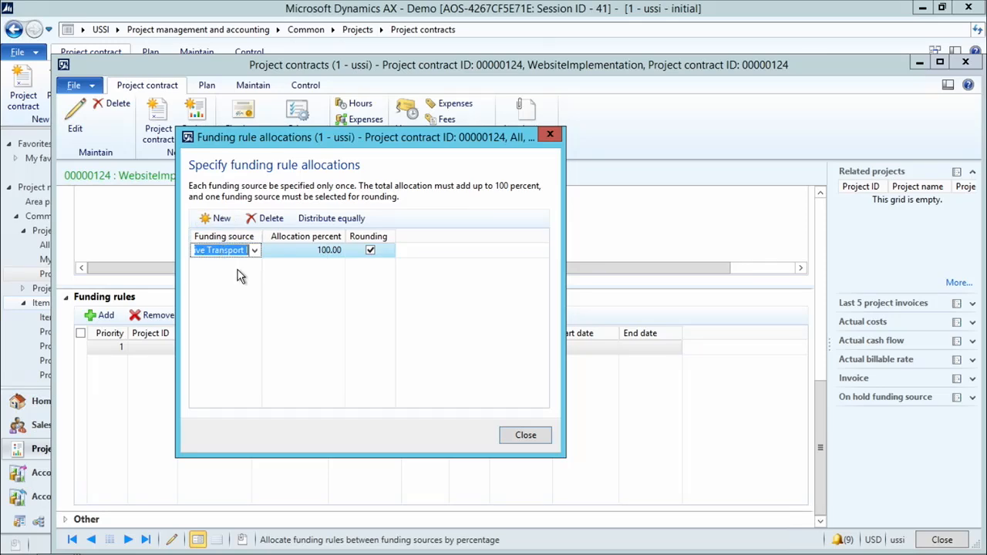
{"action": "left_click", "coordinate": [529, 436]}
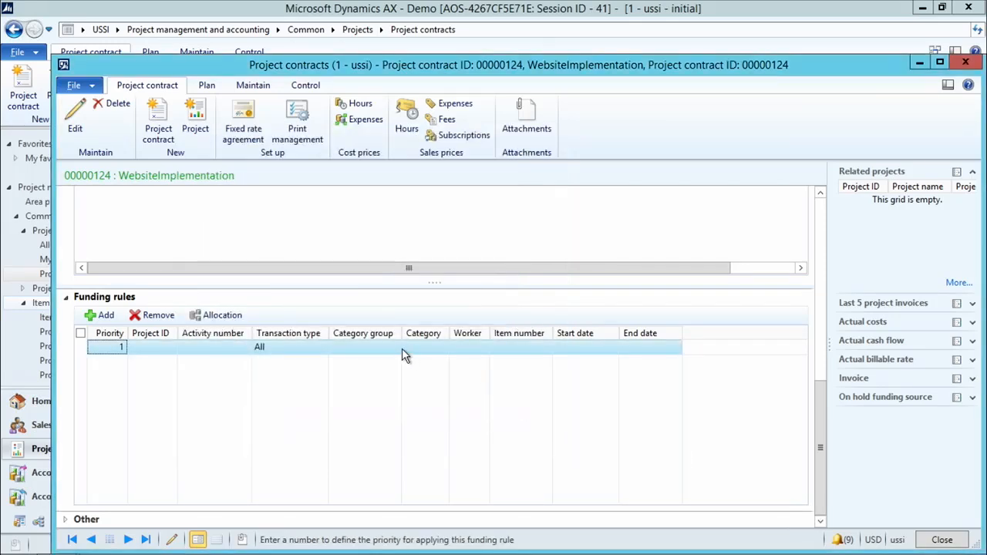
Add a second customer funding source to the contract for Brakes and Gears.
{"action": "scroll", "coordinate": [395, 343], "scroll_direction": "up", "scroll_amount": 5}
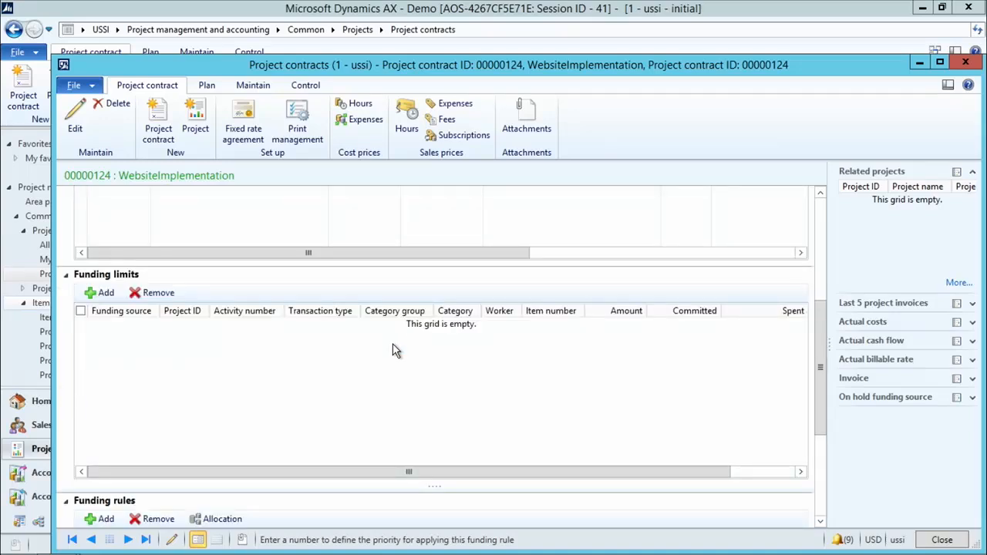
{"action": "scroll", "coordinate": [395, 349], "scroll_direction": "up", "scroll_amount": 5}
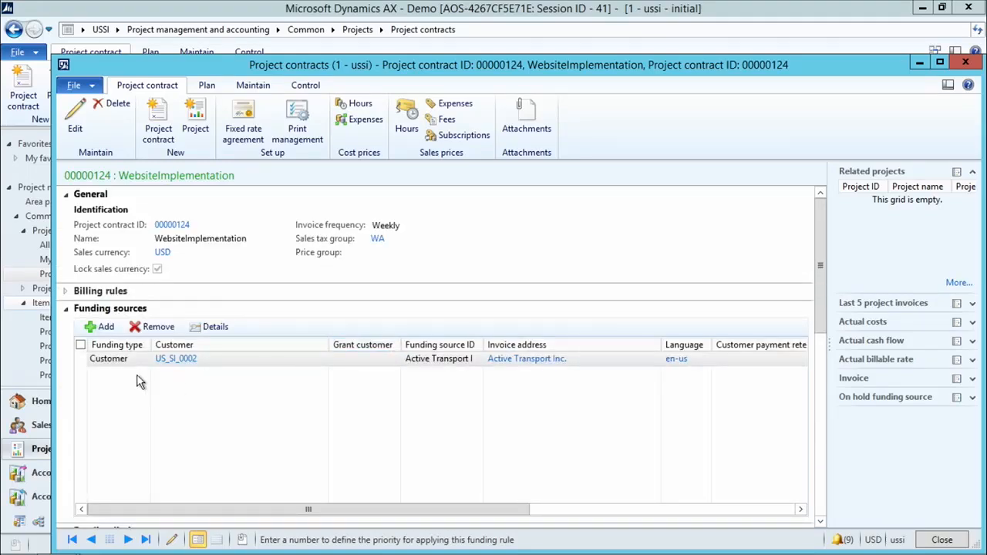
{"action": "left_click", "coordinate": [105, 327]}
{"action": "left_click", "coordinate": [215, 373]}
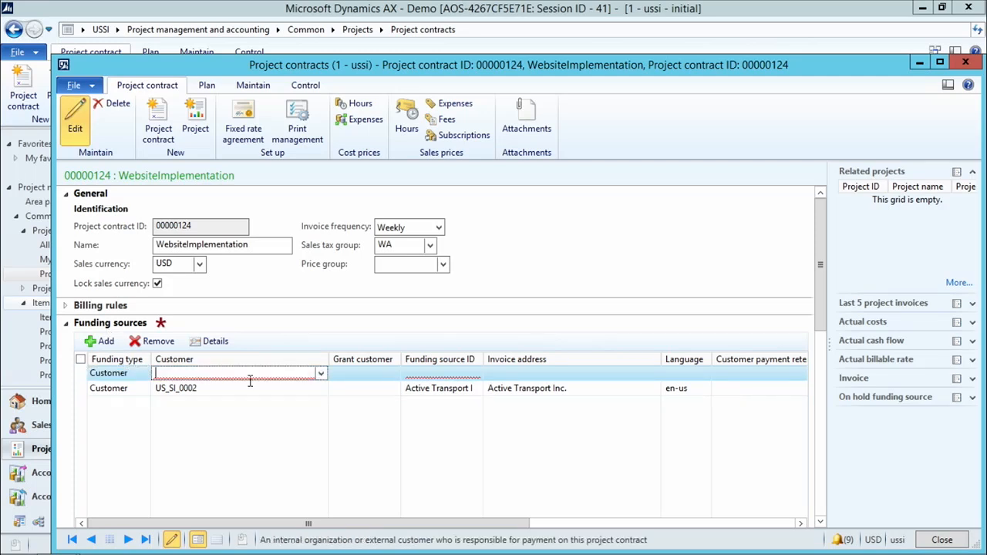
{"action": "left_click", "coordinate": [322, 375]}
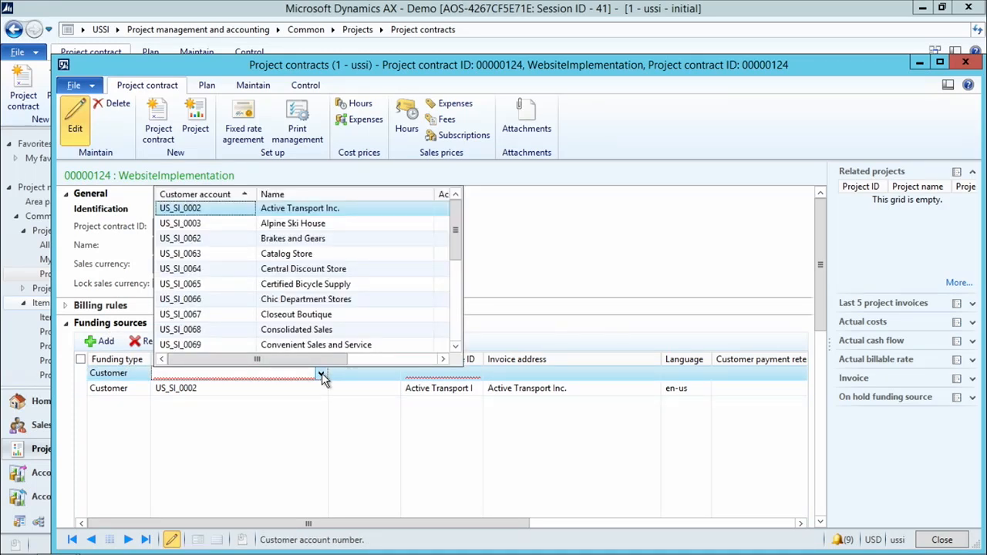
{"action": "left_click", "coordinate": [216, 240]}
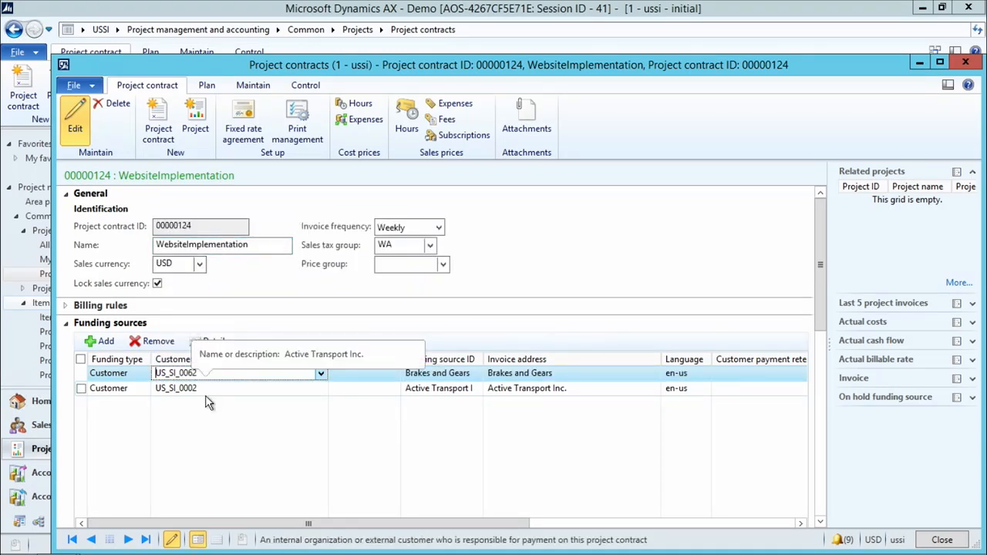
Examine the funding types available for the Brakes and Gears funding source.
{"action": "left_click", "coordinate": [107, 372]}
{"action": "left_click", "coordinate": [144, 376]}
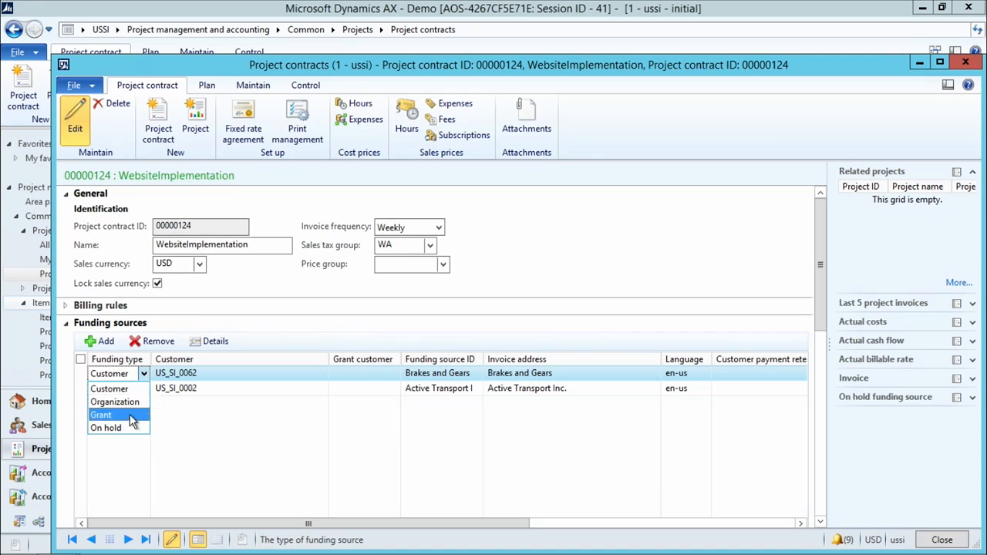
{"action": "left_click", "coordinate": [247, 424]}
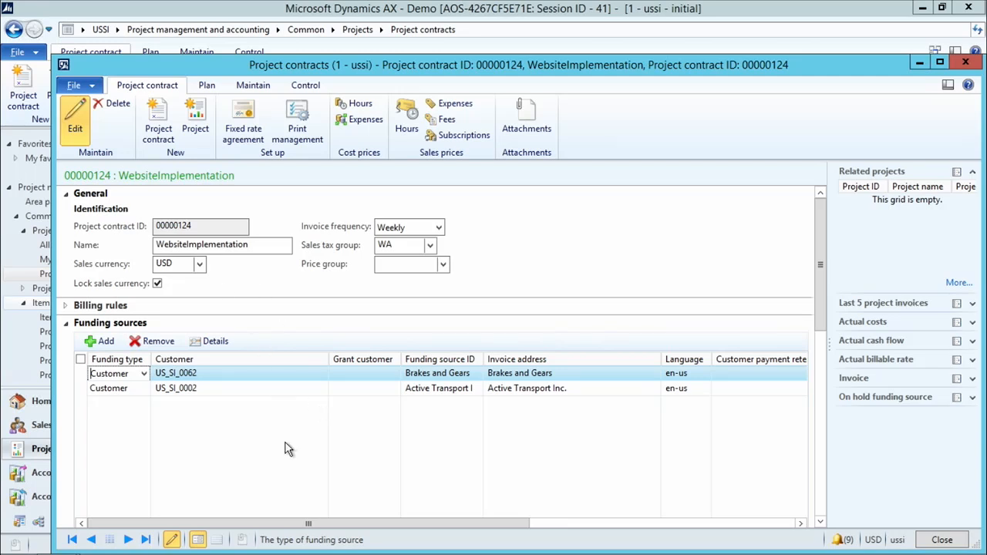
Add Brakes and Gears to the priority 1 funding rule's allocation and distribute the percentages equally between both funding sources.
{"action": "scroll", "coordinate": [296, 443], "scroll_direction": "down", "scroll_amount": 5}
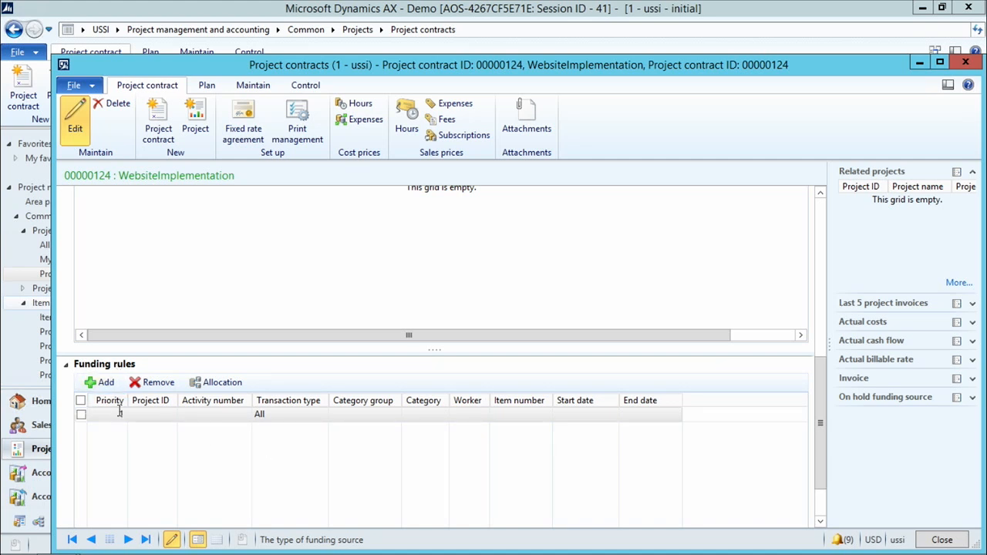
{"action": "left_click", "coordinate": [219, 382]}
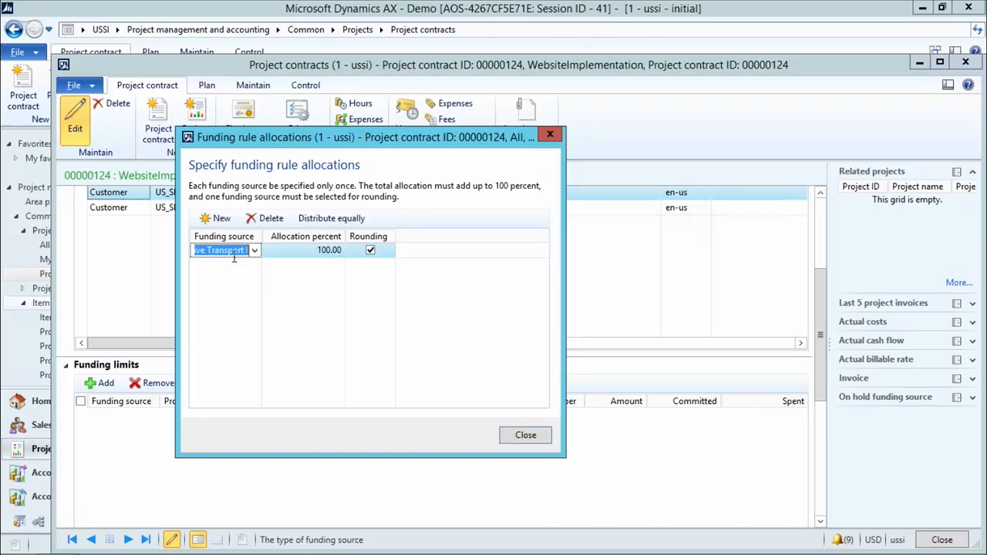
{"action": "left_click", "coordinate": [216, 219]}
{"action": "left_click", "coordinate": [255, 251]}
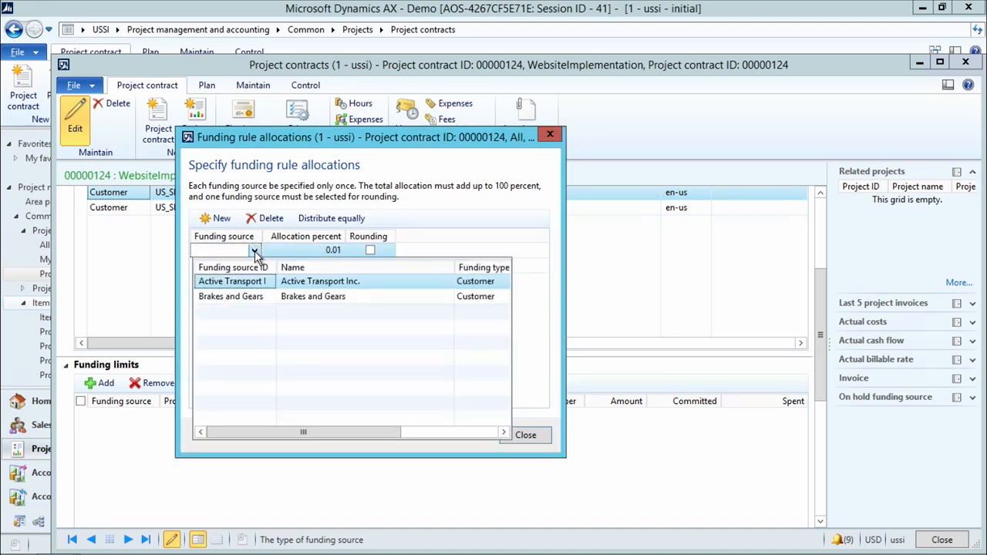
{"action": "left_click", "coordinate": [246, 300]}
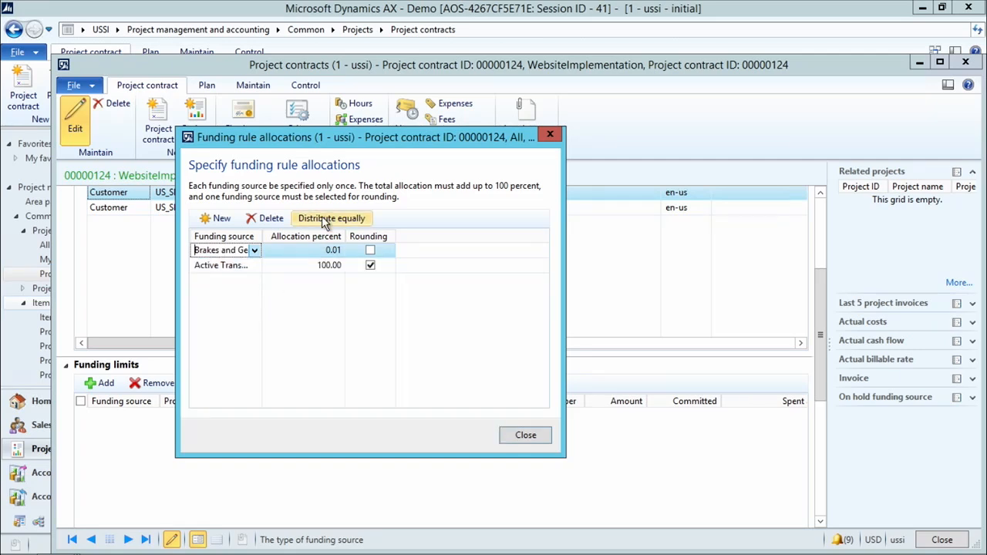
{"action": "left_click", "coordinate": [327, 218]}
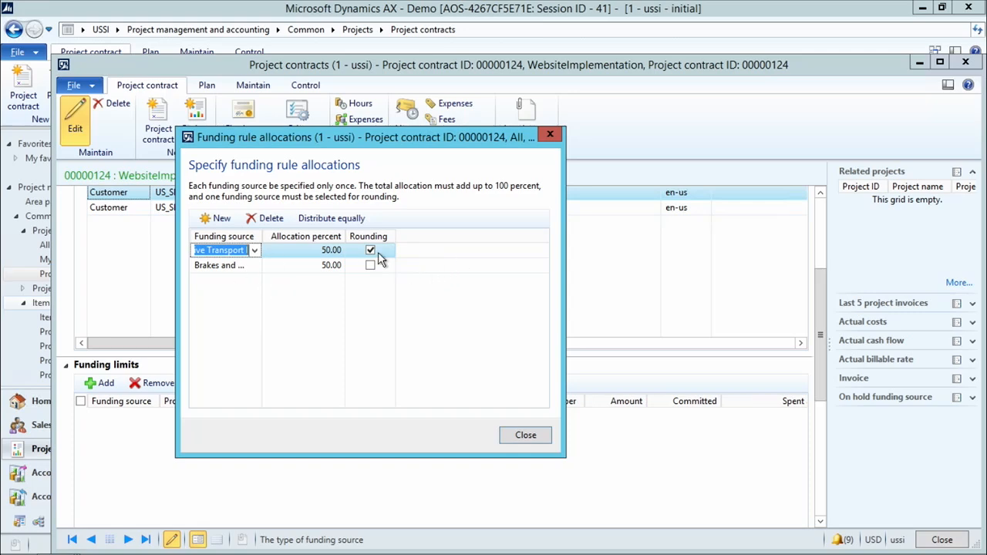
{"action": "left_click", "coordinate": [525, 435]}
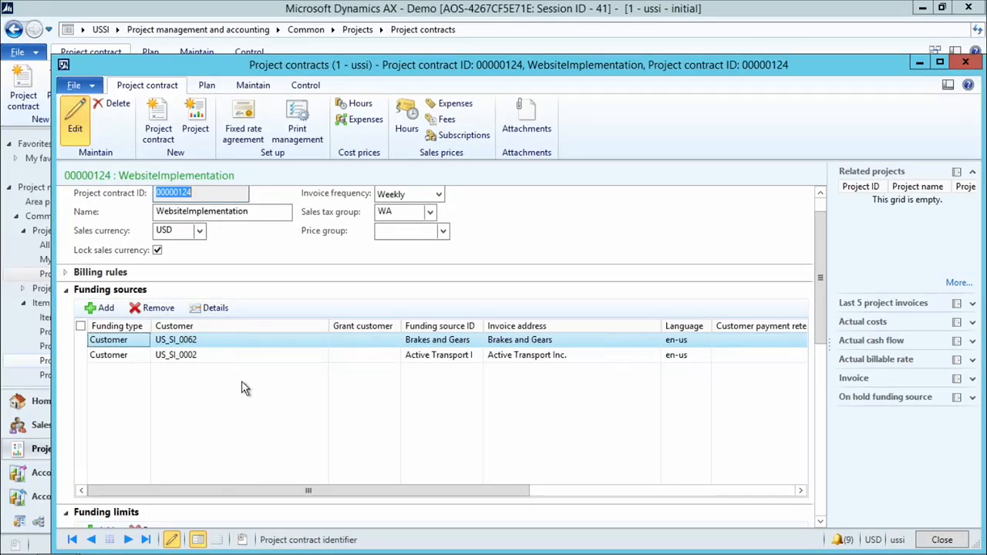
Check the allocation percentages and rounding selection of the priority 1 funding rule.
{"action": "scroll", "coordinate": [241, 388], "scroll_direction": "down", "scroll_amount": 3}
{"action": "scroll", "coordinate": [241, 387], "scroll_direction": "down", "scroll_amount": 3}
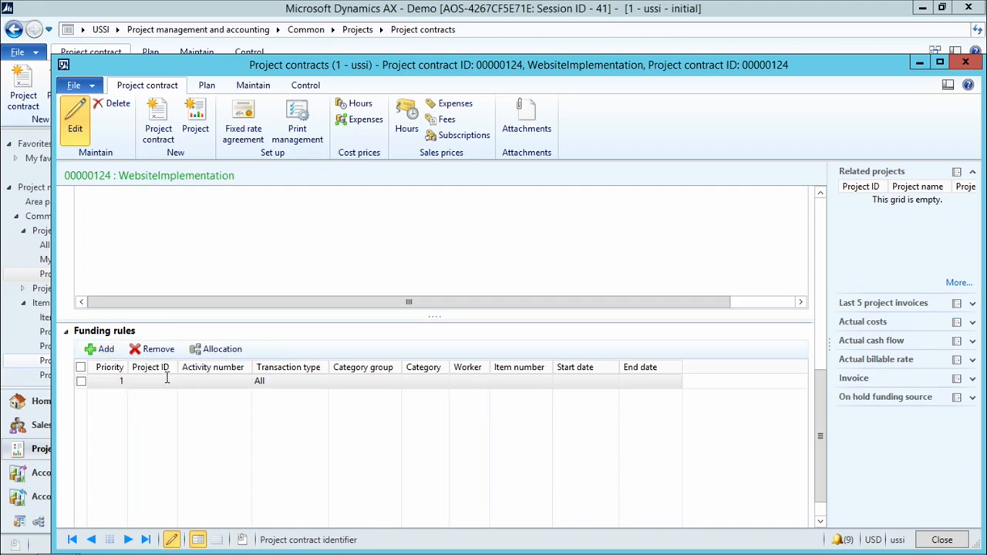
{"action": "left_click", "coordinate": [219, 348]}
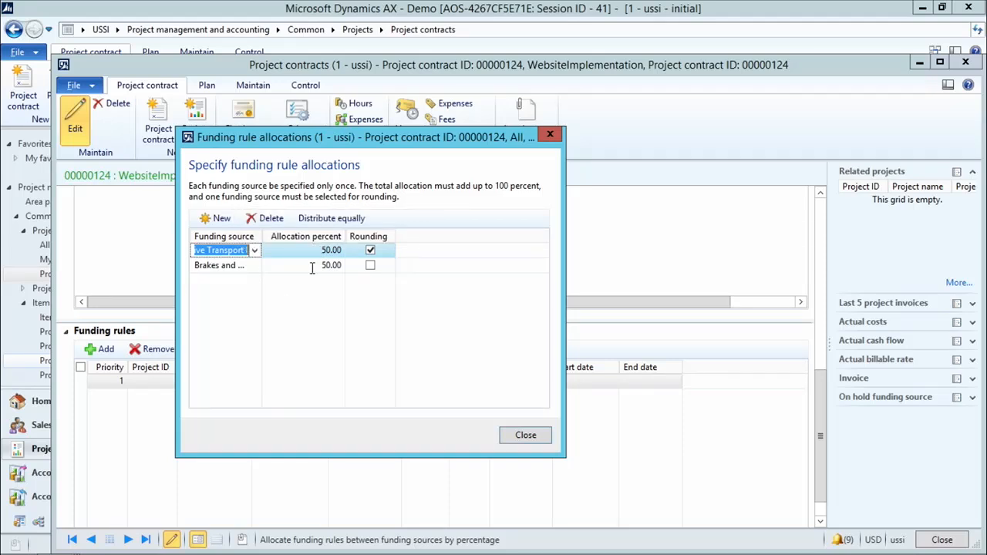
{"action": "left_click", "coordinate": [525, 435]}
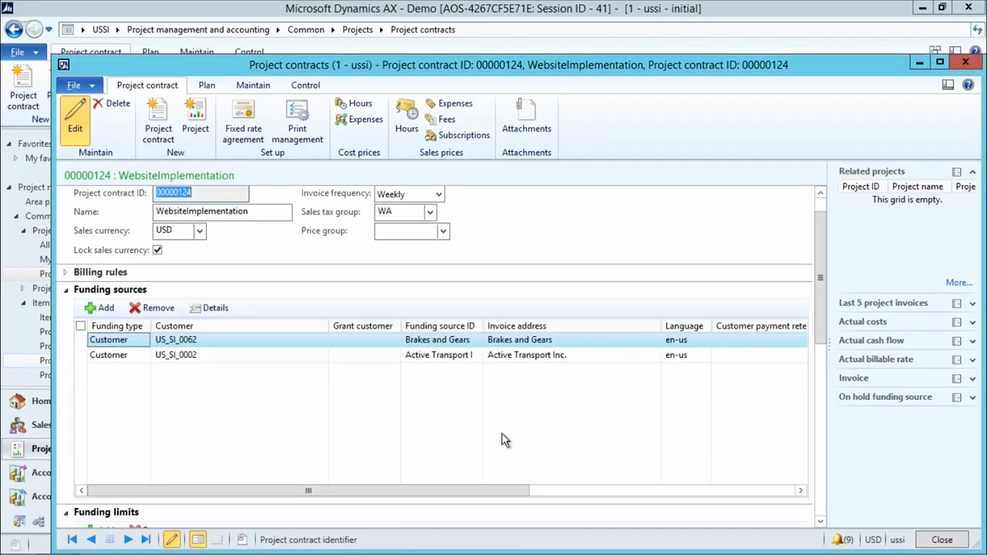
Add a funding limit for Active Transport Inc. with an amount of 500.00, covering all transaction types.
{"action": "scroll", "coordinate": [338, 448], "scroll_direction": "down", "scroll_amount": 3}
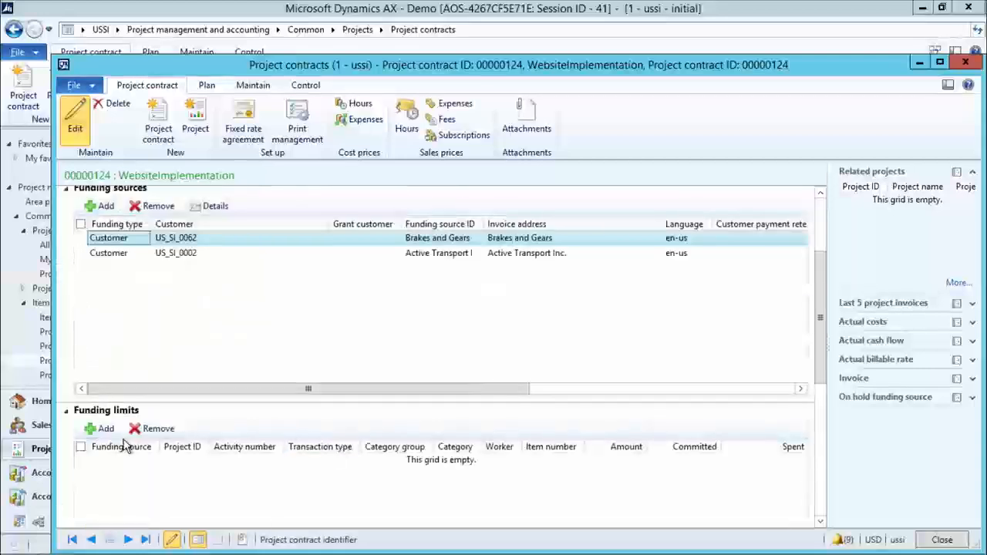
{"action": "left_click", "coordinate": [105, 429]}
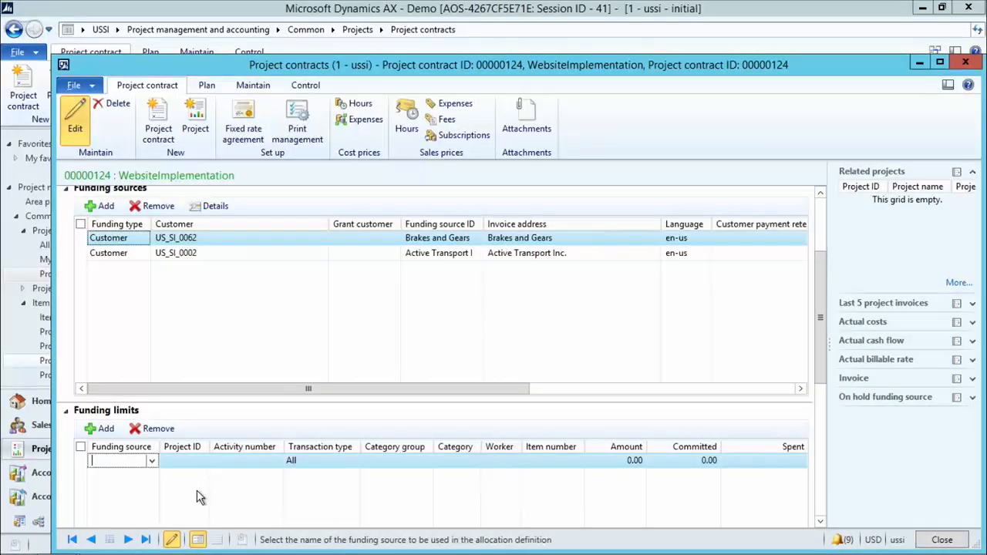
{"action": "scroll", "coordinate": [158, 463], "scroll_direction": "down", "scroll_amount": 2}
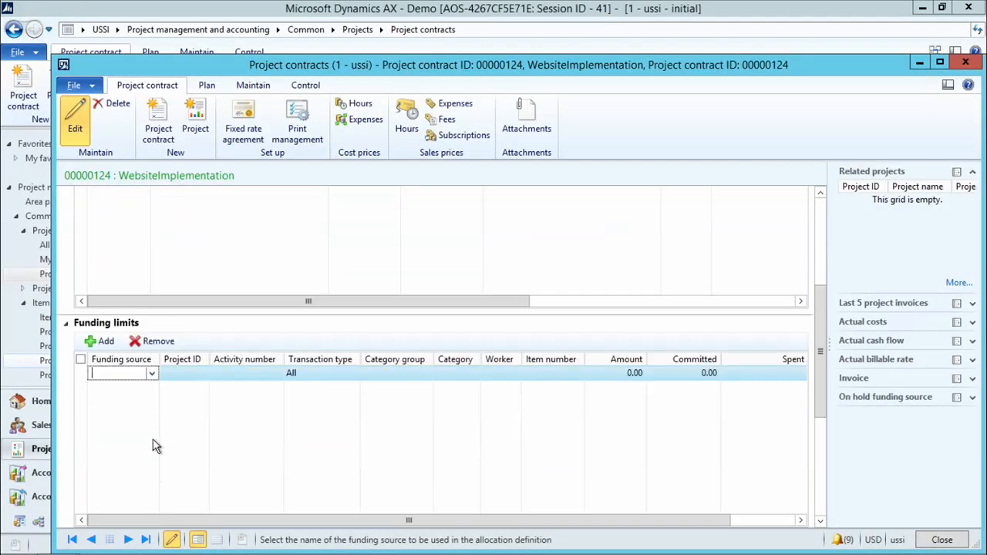
{"action": "left_click", "coordinate": [152, 375]}
{"action": "left_click", "coordinate": [132, 208]}
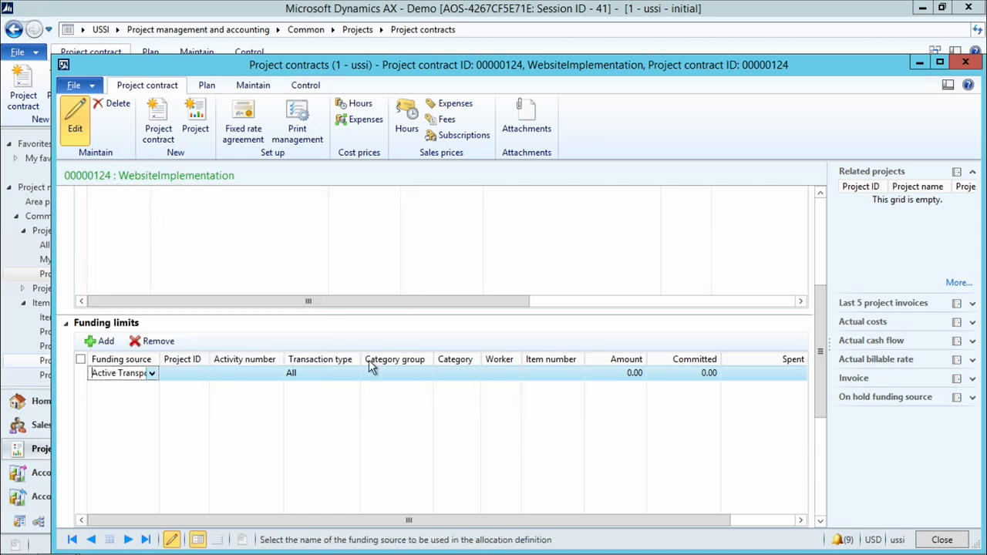
{"action": "left_click_drag", "start_coordinate": [406, 523], "coordinate": [471, 522]}
{"action": "left_click", "coordinate": [545, 372]}
{"action": "type", "text": "50"}
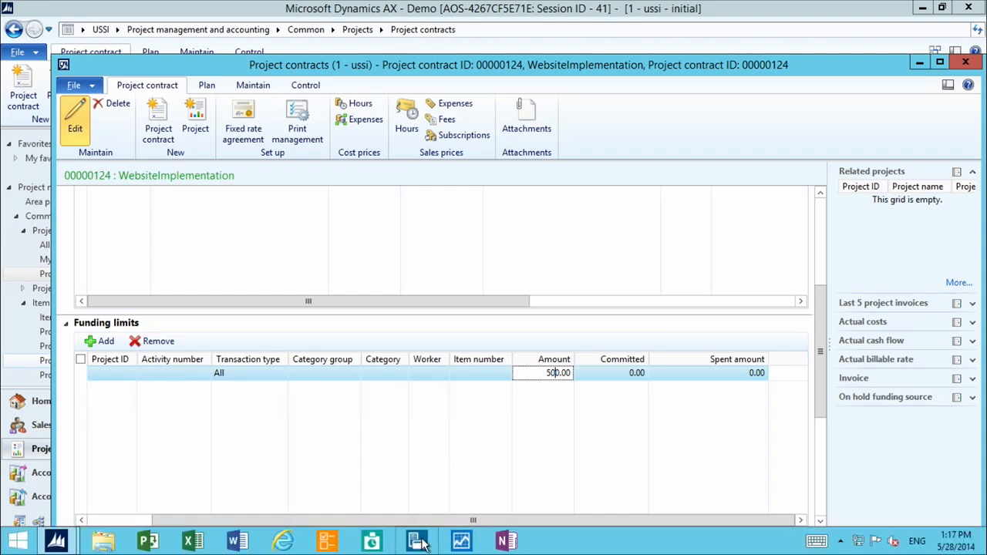
{"action": "left_click_drag", "start_coordinate": [348, 518], "coordinate": [185, 513]}
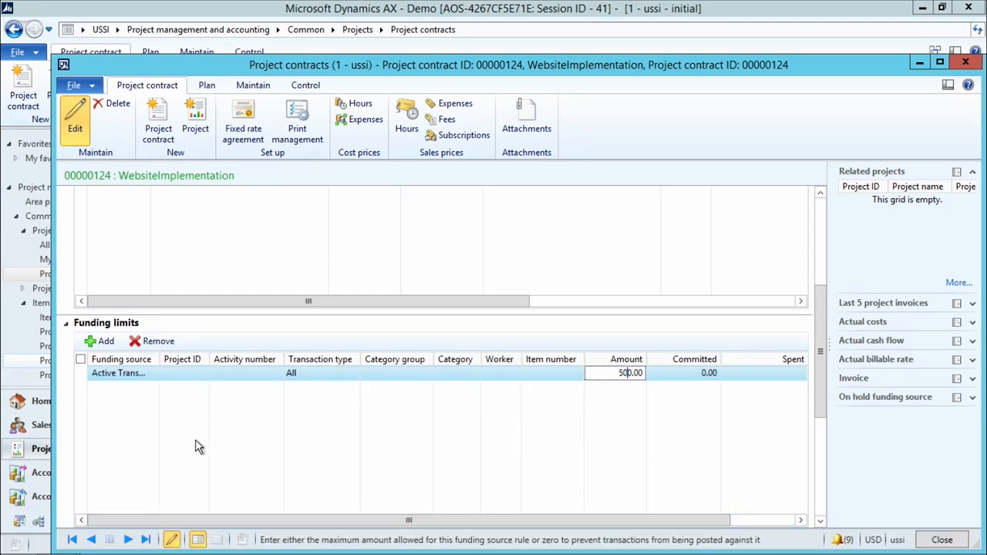
{"action": "scroll", "coordinate": [195, 447], "scroll_direction": "down", "scroll_amount": 2}
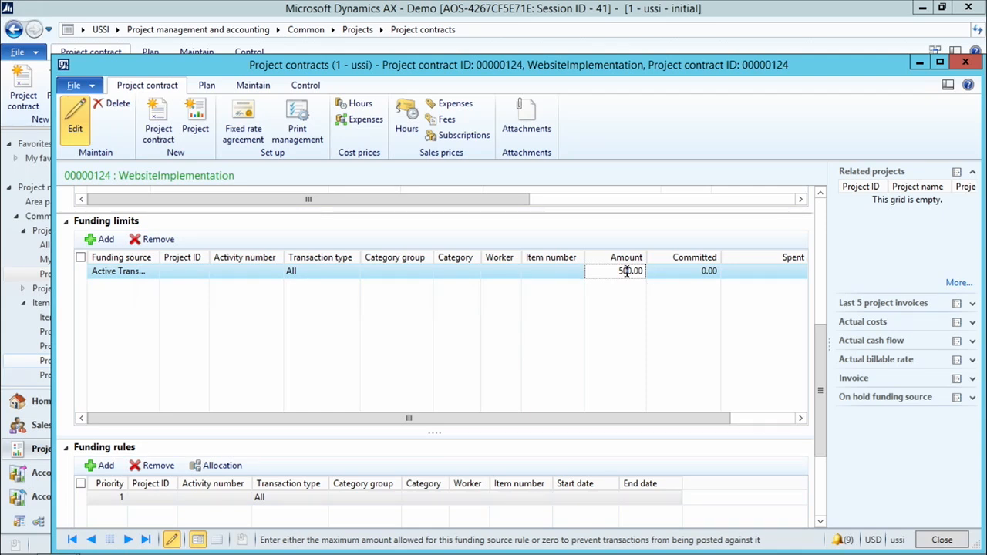
Add a funding rule with priority 2 and allocate it 100 percent to the Brakes and Gears funding source, including rounding.
{"action": "left_click_drag", "start_coordinate": [820, 447], "coordinate": [825, 464]}
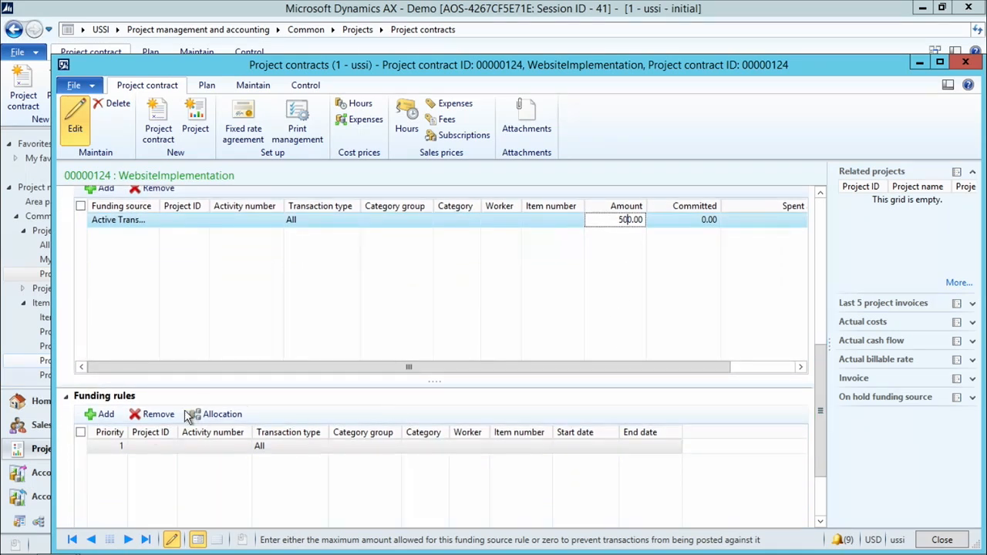
{"action": "left_click", "coordinate": [106, 416]}
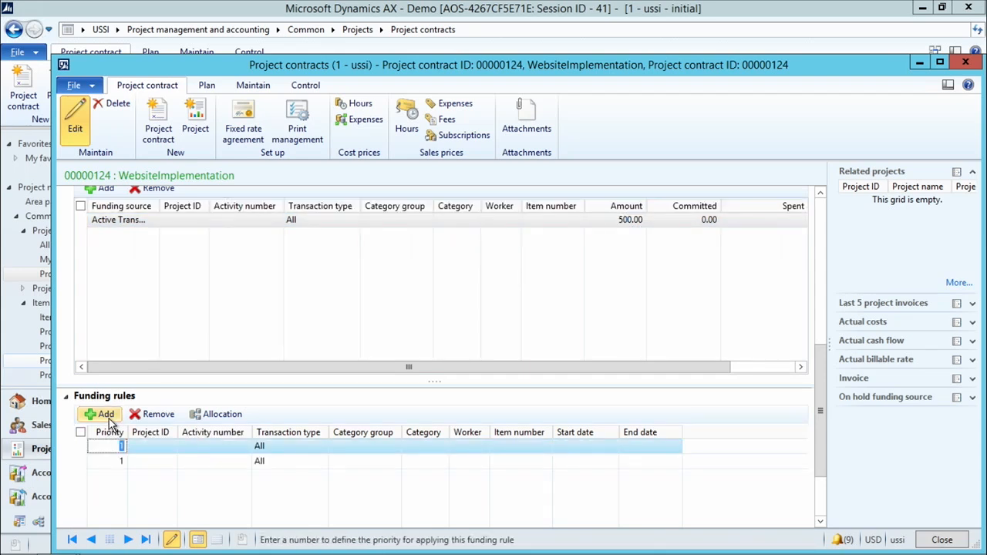
{"action": "type", "text": "2"}
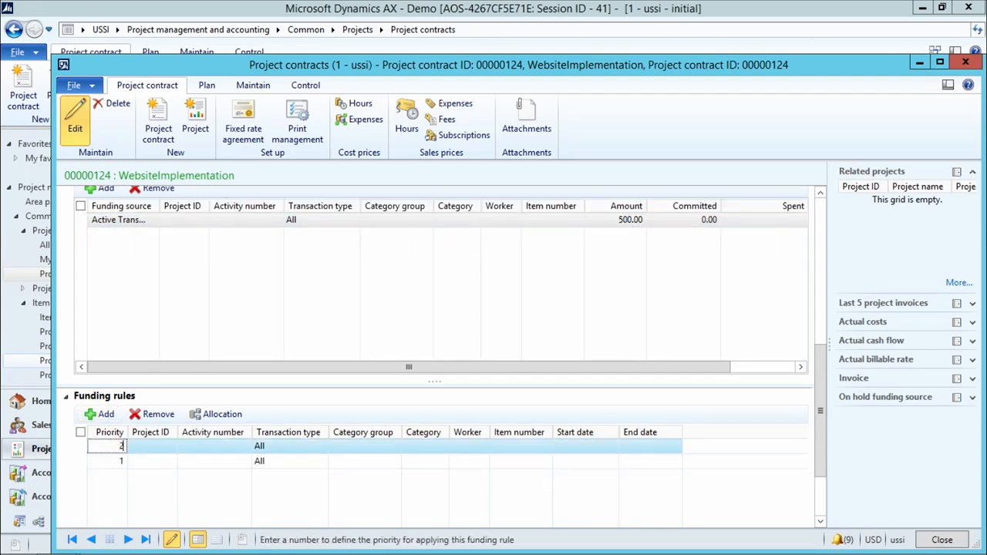
{"action": "left_click", "coordinate": [233, 421]}
{"action": "left_click", "coordinate": [253, 250]}
{"action": "left_click", "coordinate": [227, 298]}
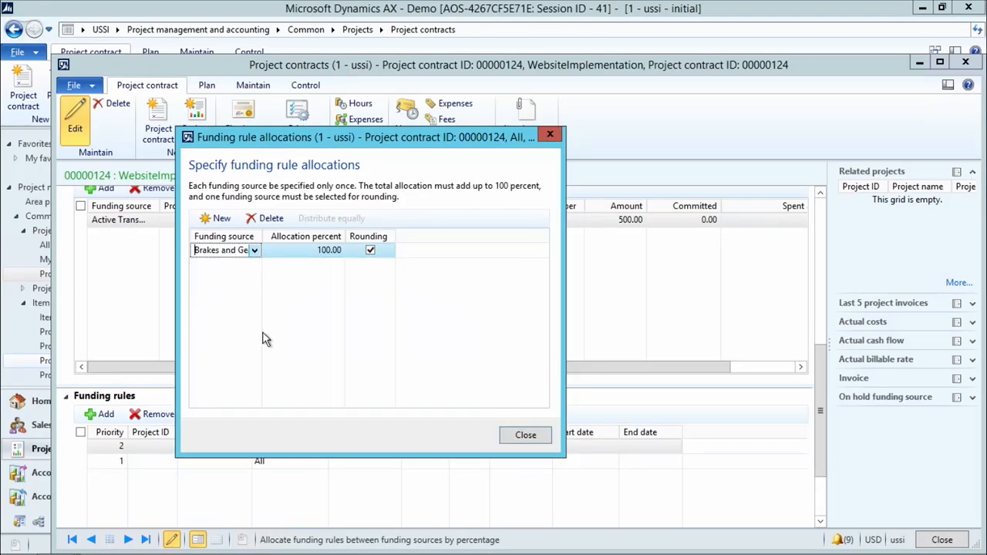
{"action": "left_click", "coordinate": [524, 434]}
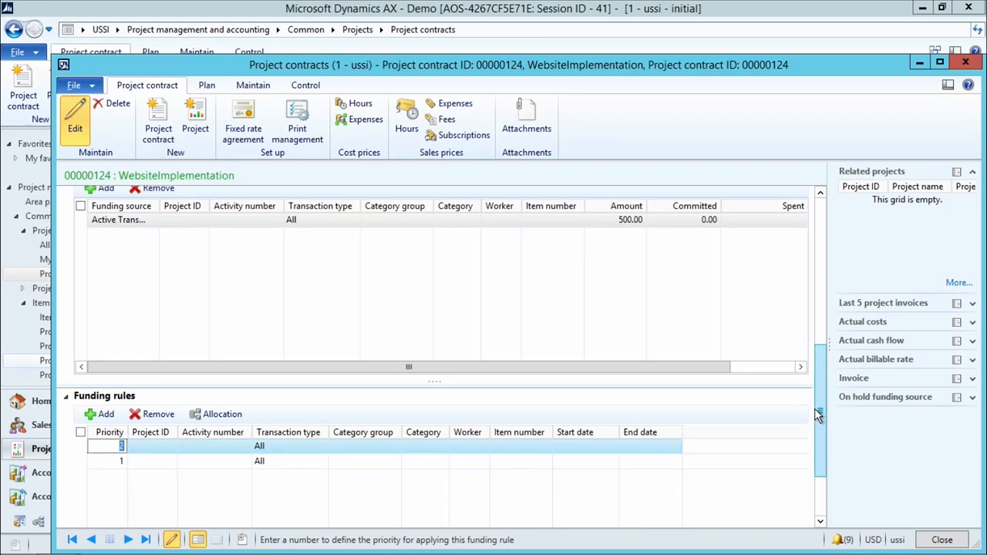
Create a Time and material project named Website Implementation under this contract, using project group TM_WIP.
{"action": "left_click_drag", "start_coordinate": [817, 409], "coordinate": [831, 255]}
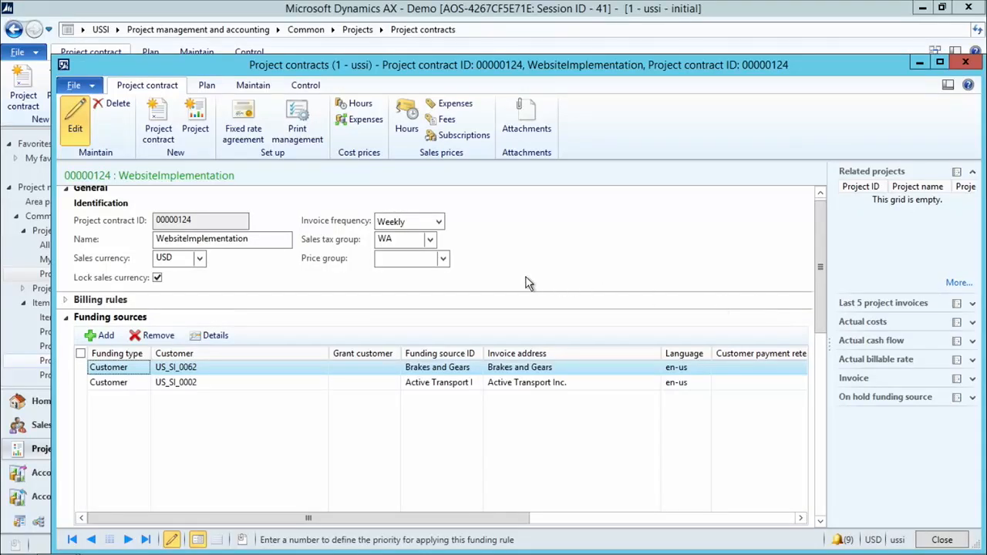
{"action": "left_click", "coordinate": [200, 132]}
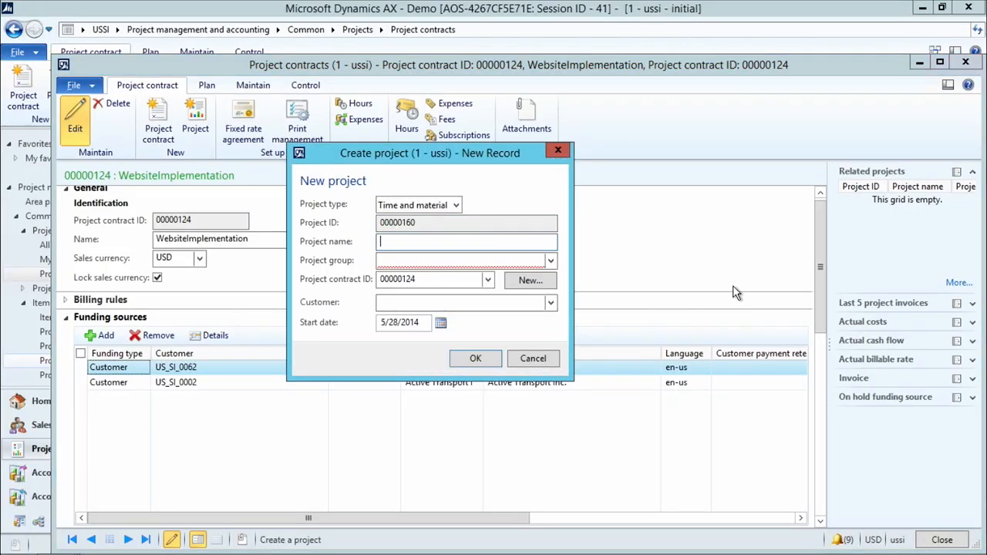
{"action": "type", "text": "Website Implementation"}
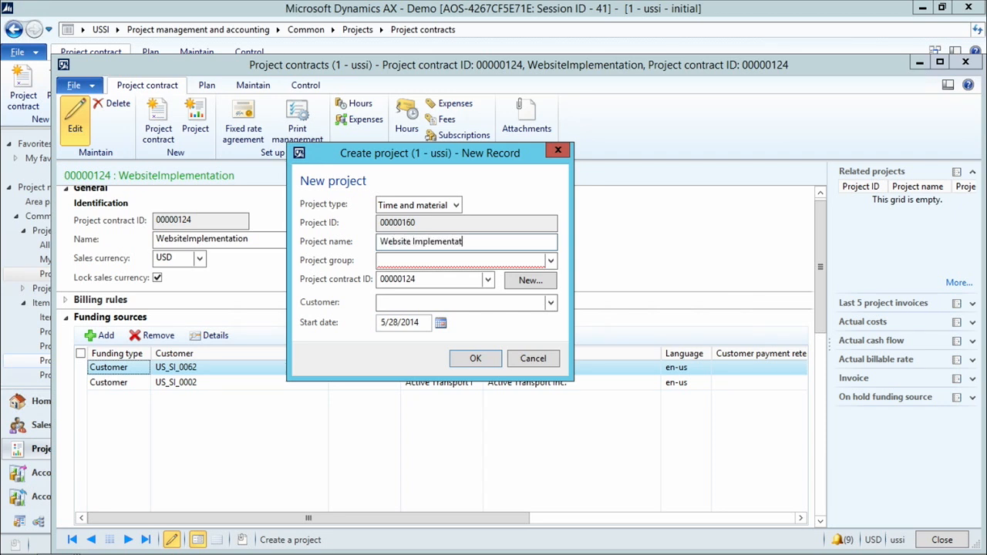
{"action": "key", "text": "Tab"}
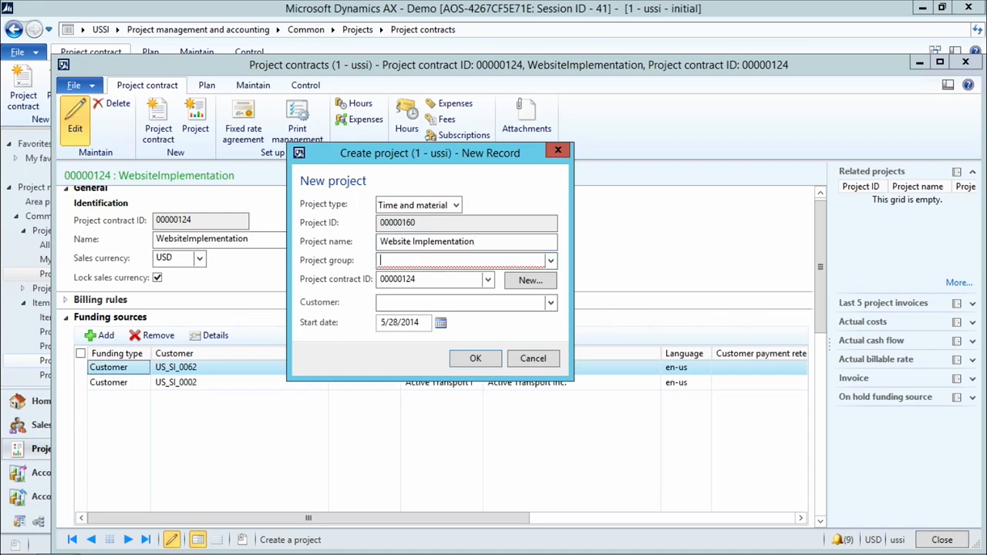
{"action": "left_click", "coordinate": [550, 261]}
{"action": "left_click", "coordinate": [401, 311]}
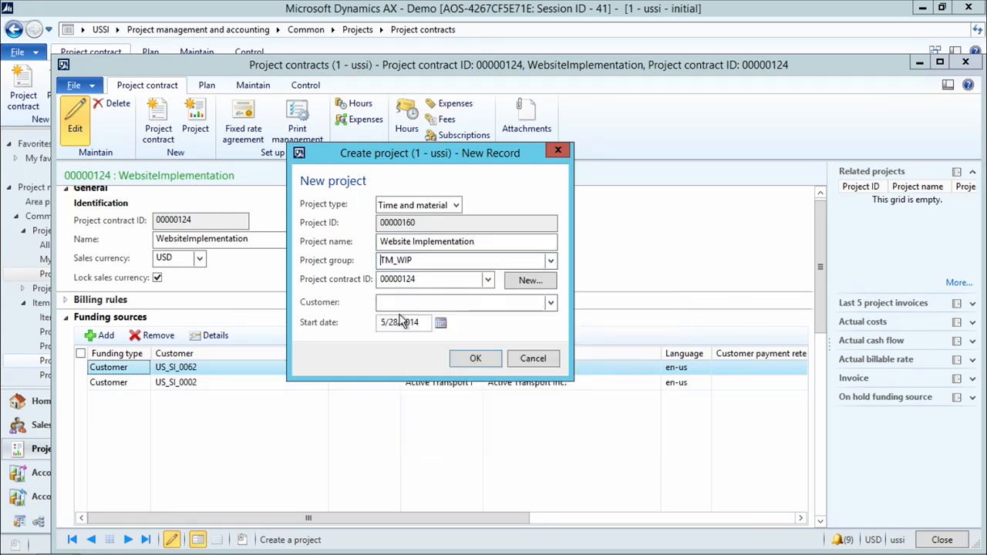
{"action": "left_click", "coordinate": [379, 302]}
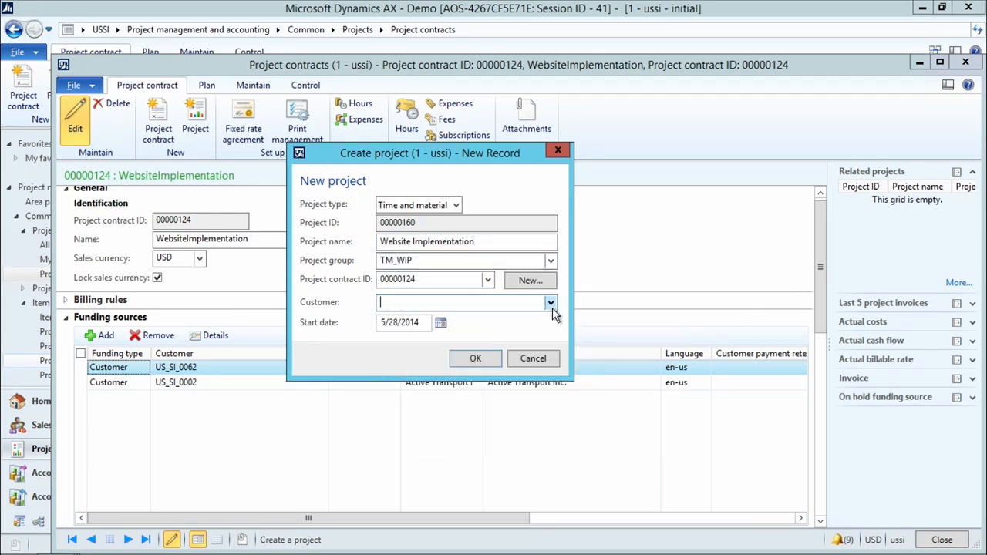
{"action": "left_click", "coordinate": [474, 358]}
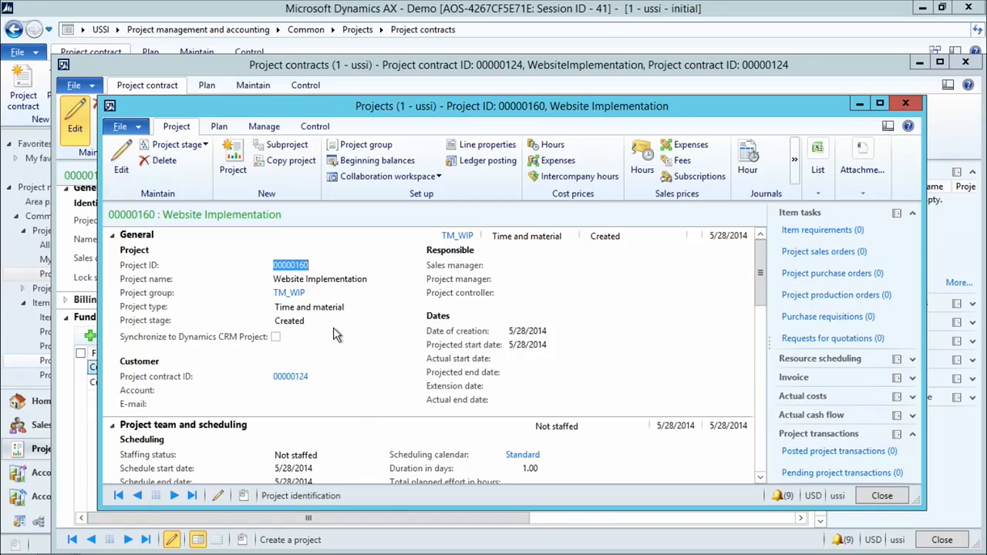
Try to enter lines in a new hour journal for the Website Implementation project, and delete that journal.
{"action": "left_click", "coordinate": [796, 162]}
{"action": "left_click", "coordinate": [748, 156]}
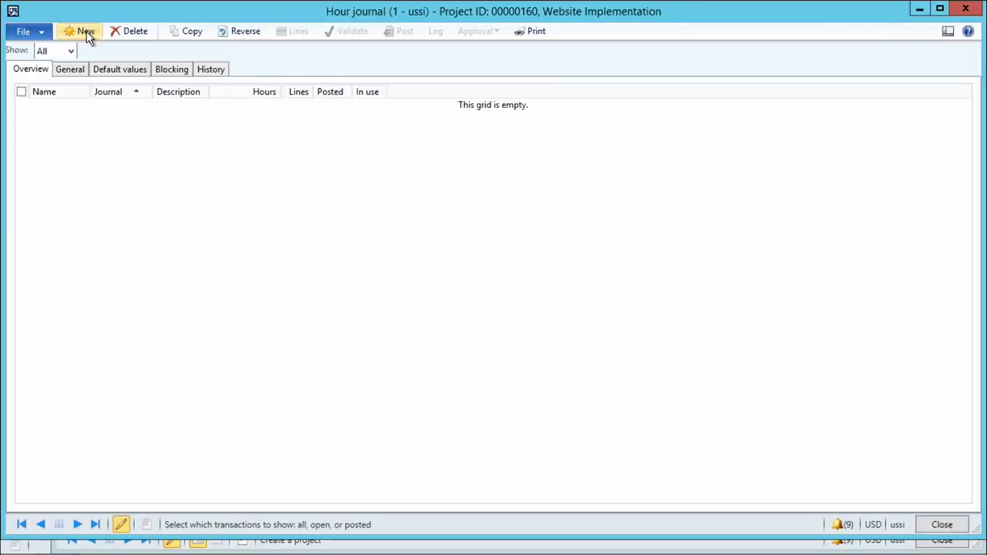
{"action": "left_click", "coordinate": [85, 32]}
{"action": "left_click", "coordinate": [297, 36]}
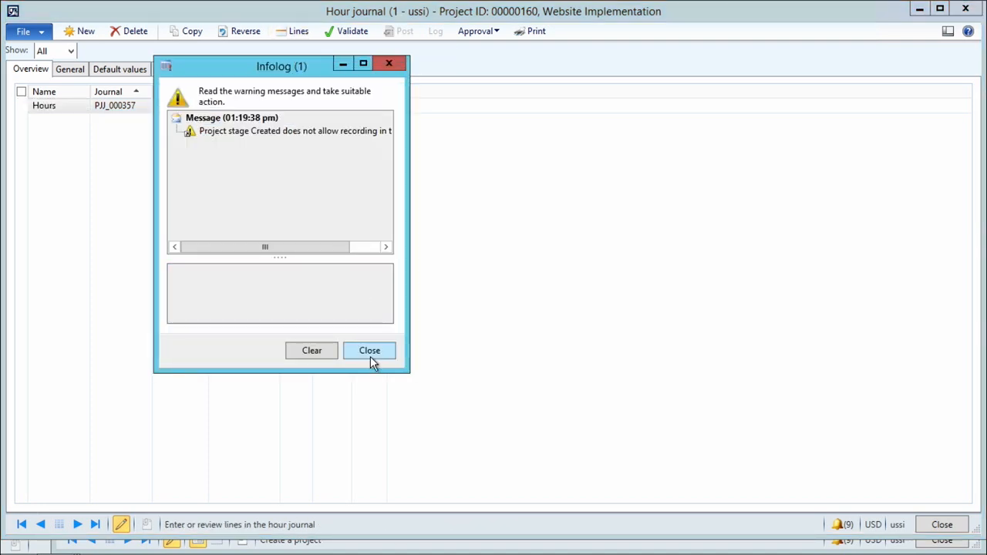
{"action": "left_click", "coordinate": [370, 351]}
{"action": "left_click", "coordinate": [943, 525]}
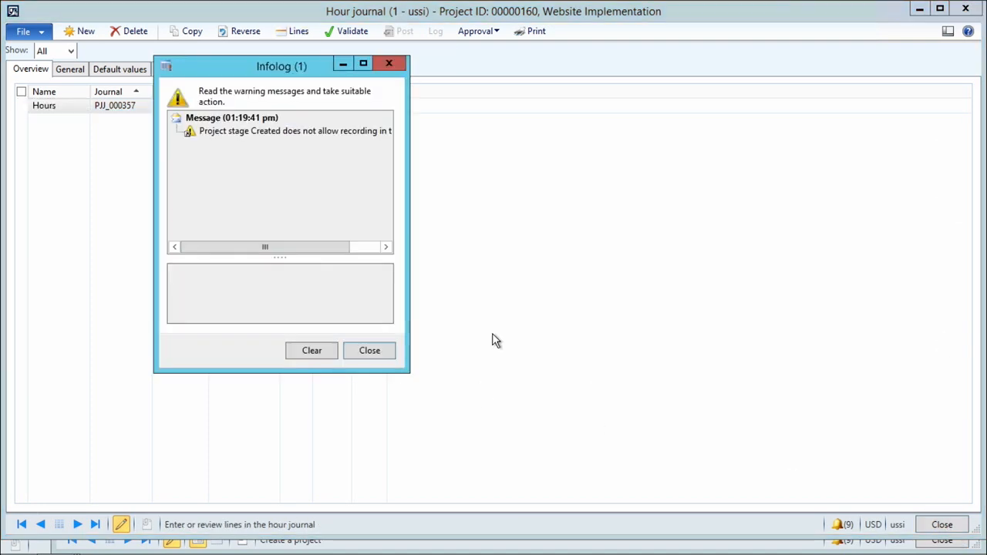
{"action": "left_click", "coordinate": [367, 352]}
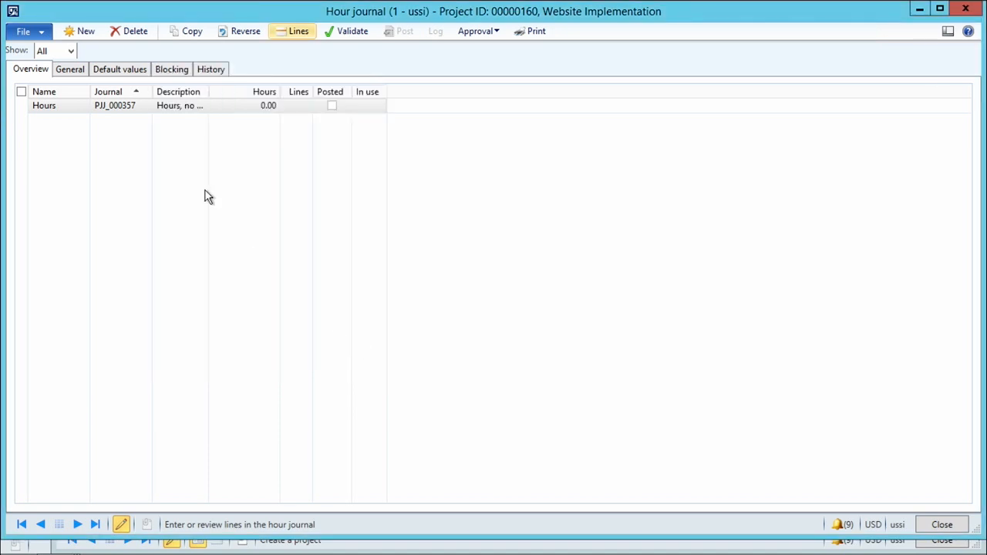
{"action": "left_click", "coordinate": [131, 32]}
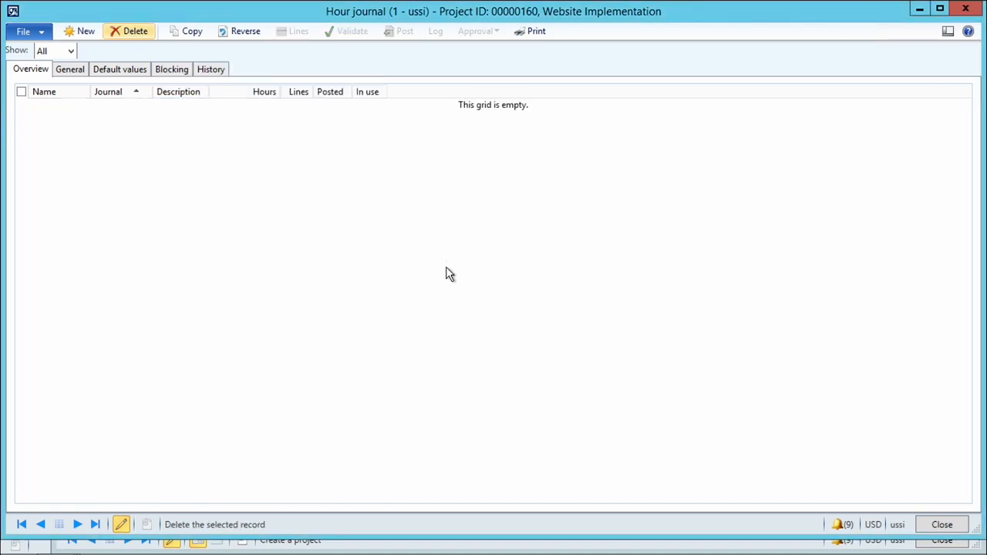
{"action": "left_click", "coordinate": [929, 527]}
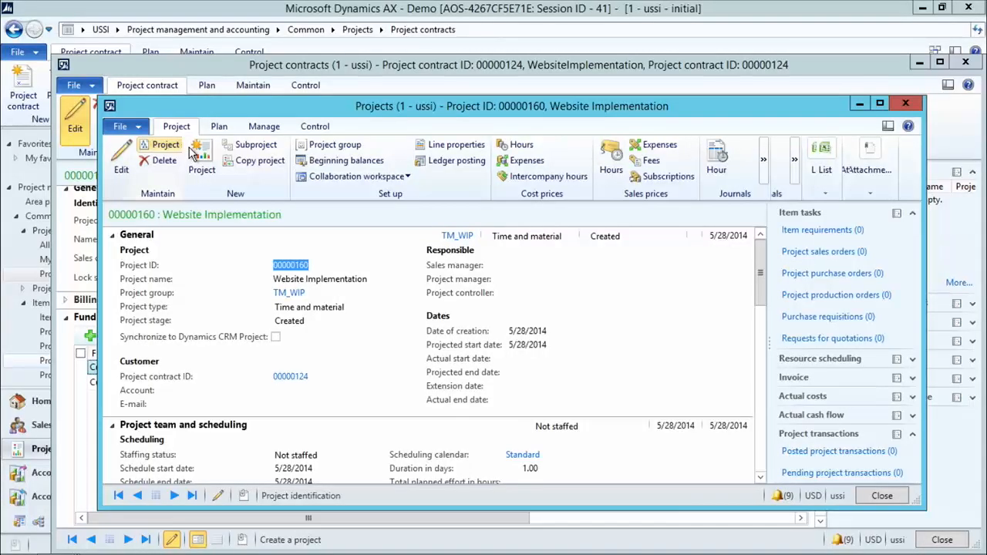
Change the stage of the Website Implementation project to In process, accepting the missing budget approval.
{"action": "left_click", "coordinate": [174, 144]}
{"action": "left_click", "coordinate": [187, 207]}
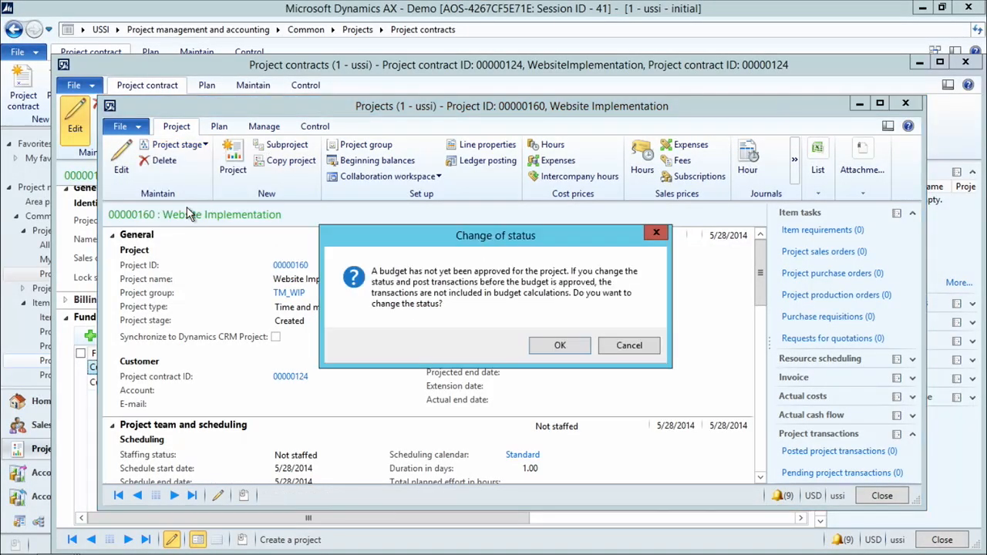
{"action": "left_click", "coordinate": [580, 350]}
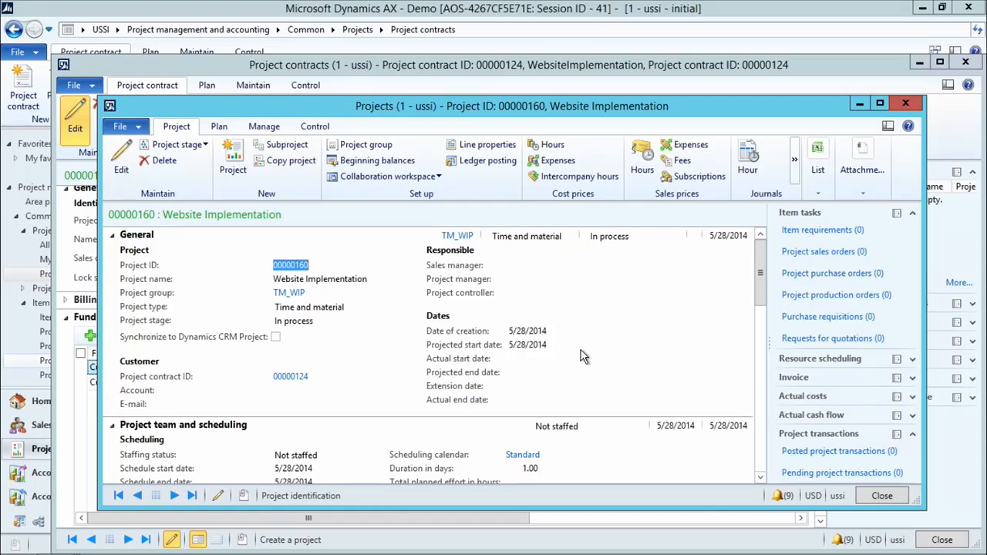
Create an hour journal for the Website Implementation project and open its lines.
{"action": "left_click", "coordinate": [747, 162]}
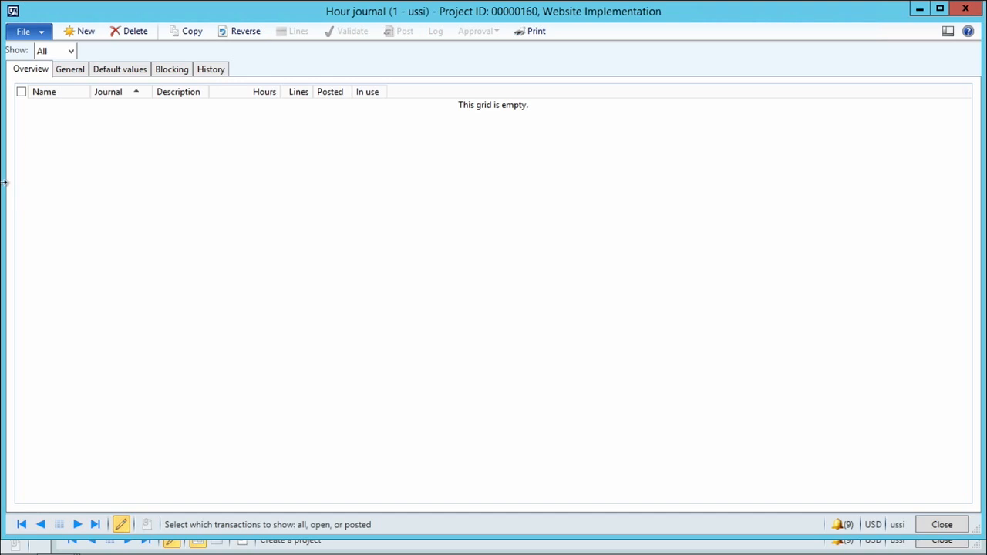
{"action": "left_click", "coordinate": [83, 34]}
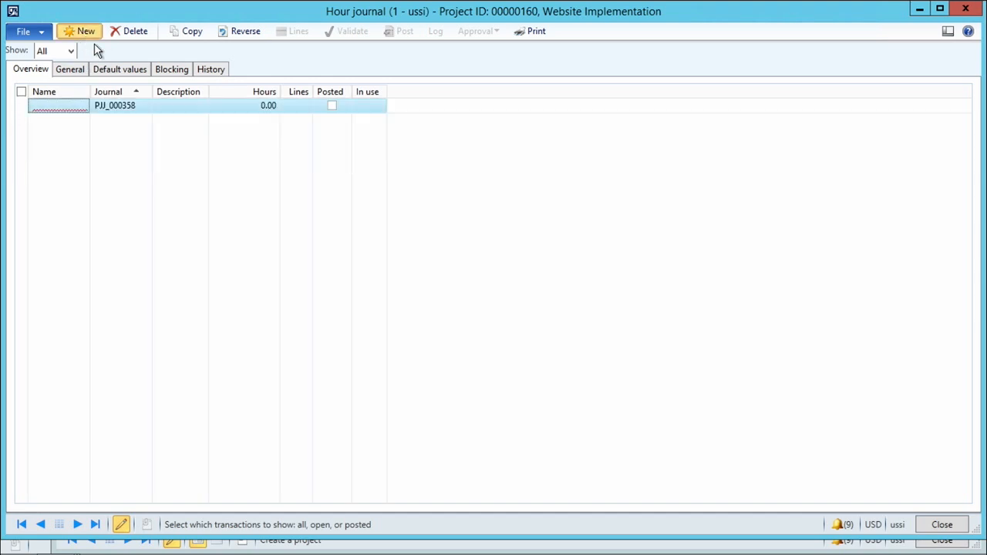
{"action": "left_click", "coordinate": [297, 32]}
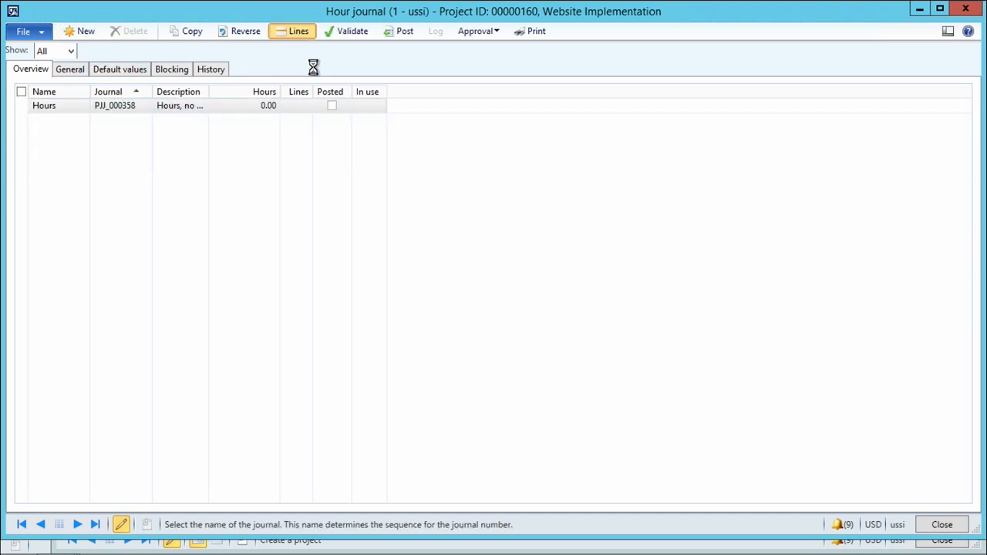
Set the journal line's category to Consult and its hours to 10.00.
{"action": "left_click", "coordinate": [267, 125]}
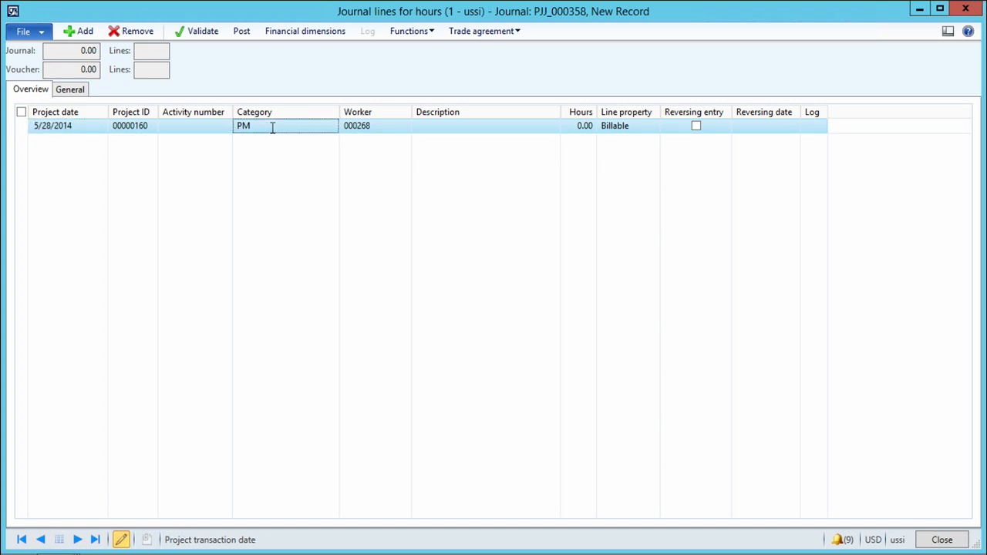
{"action": "left_click", "coordinate": [331, 127]}
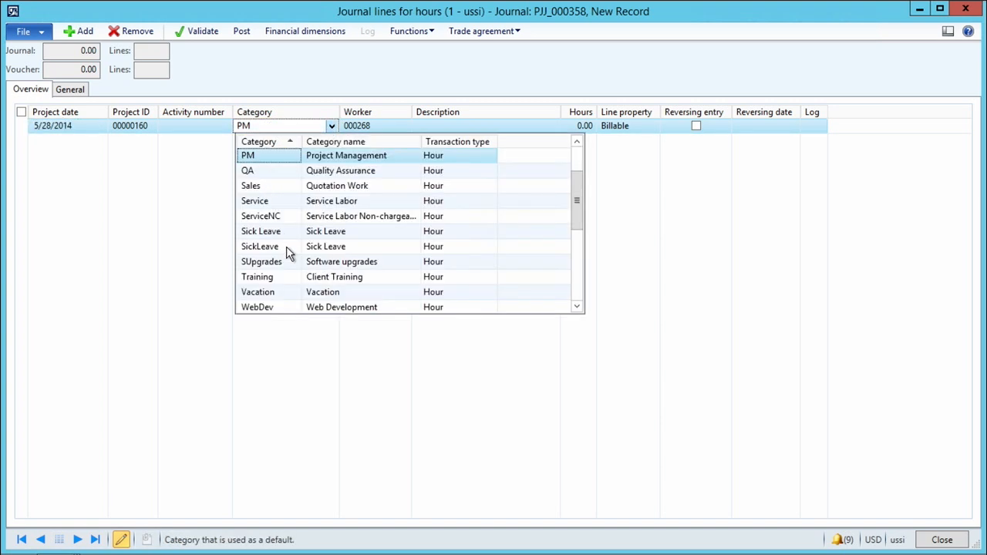
{"action": "scroll", "coordinate": [287, 255], "scroll_direction": "down", "scroll_amount": 1}
{"action": "scroll", "coordinate": [290, 255], "scroll_direction": "up", "scroll_amount": 2}
{"action": "scroll", "coordinate": [290, 255], "scroll_direction": "up", "scroll_amount": 3}
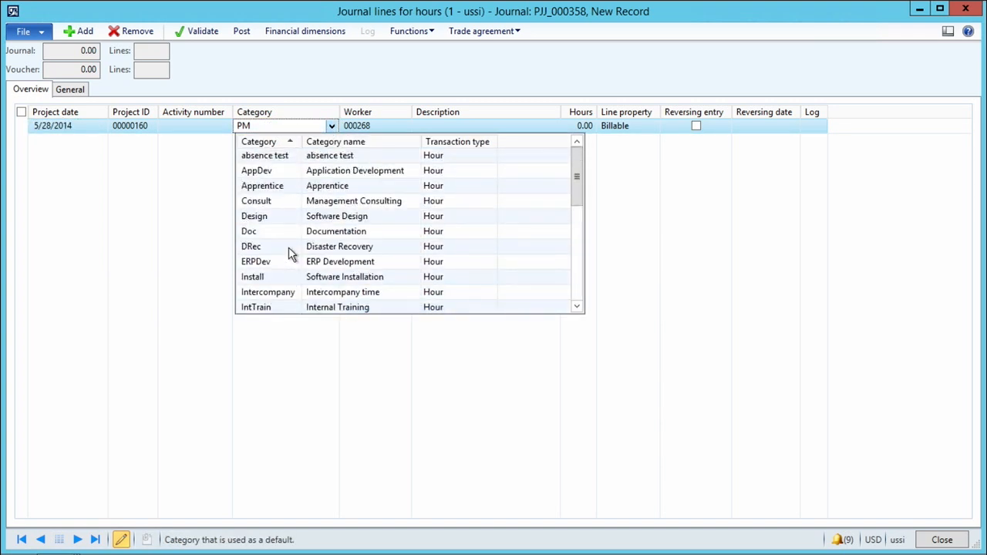
{"action": "left_click", "coordinate": [271, 205]}
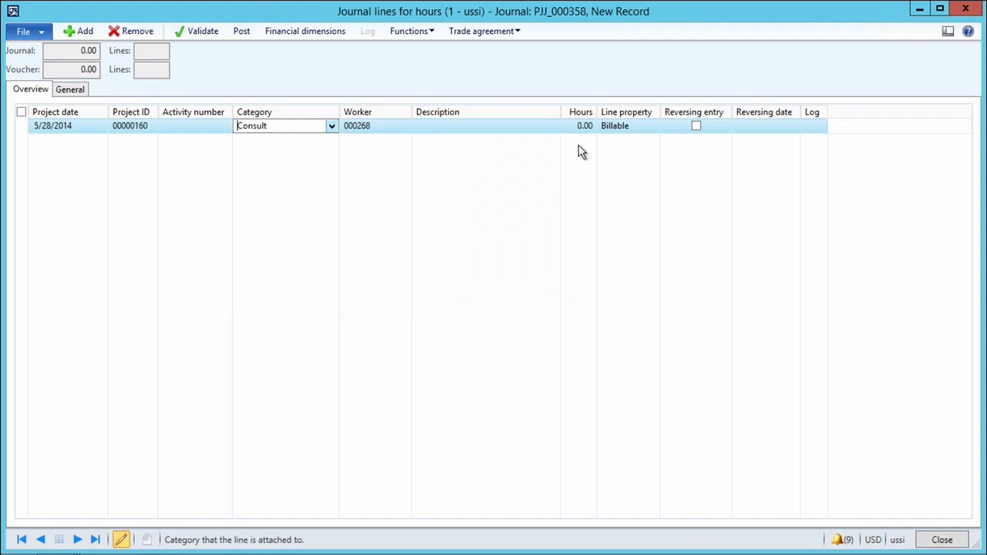
{"action": "left_click", "coordinate": [578, 125]}
{"action": "type", "text": "1"}
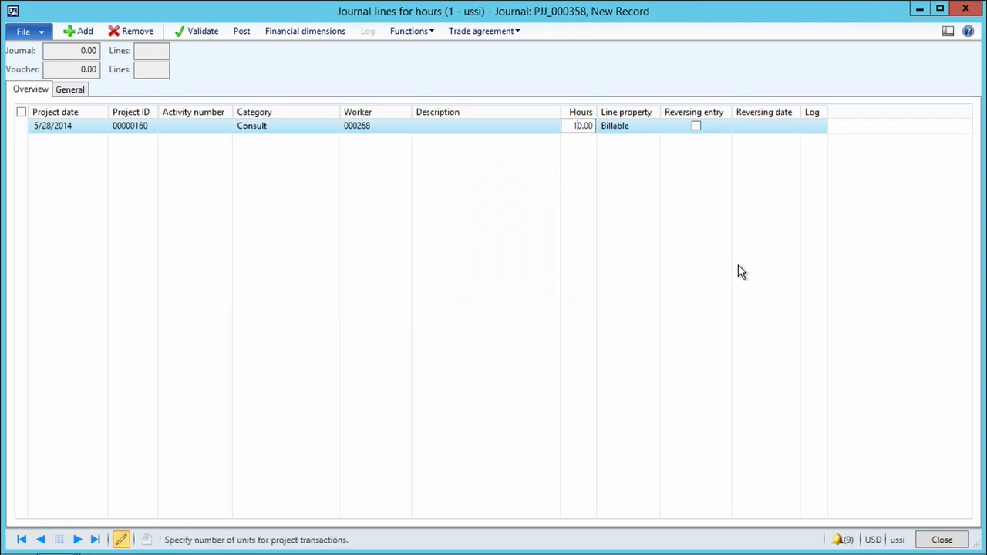
Check the general details of the Consult line and post the hour journal.
{"action": "left_click", "coordinate": [70, 91]}
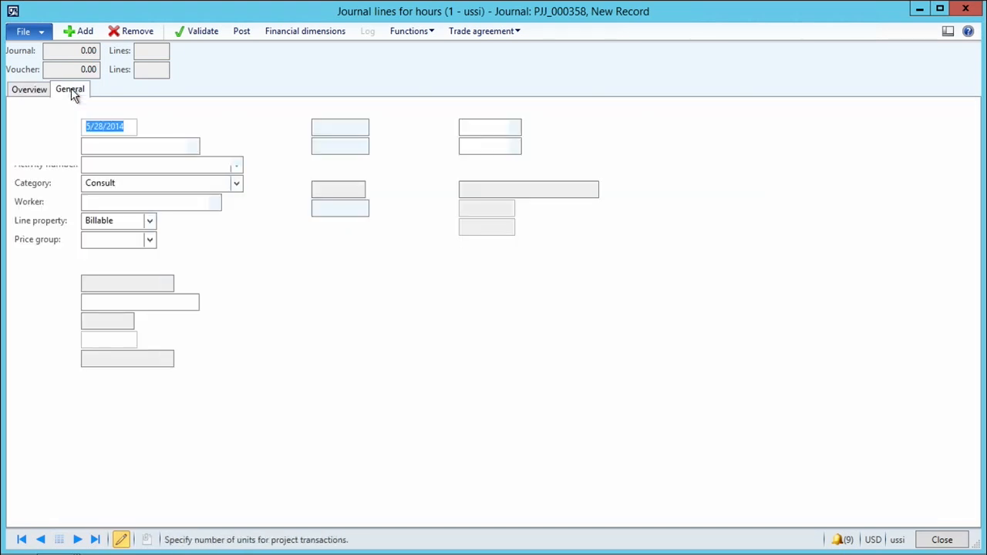
{"action": "left_click", "coordinate": [29, 91]}
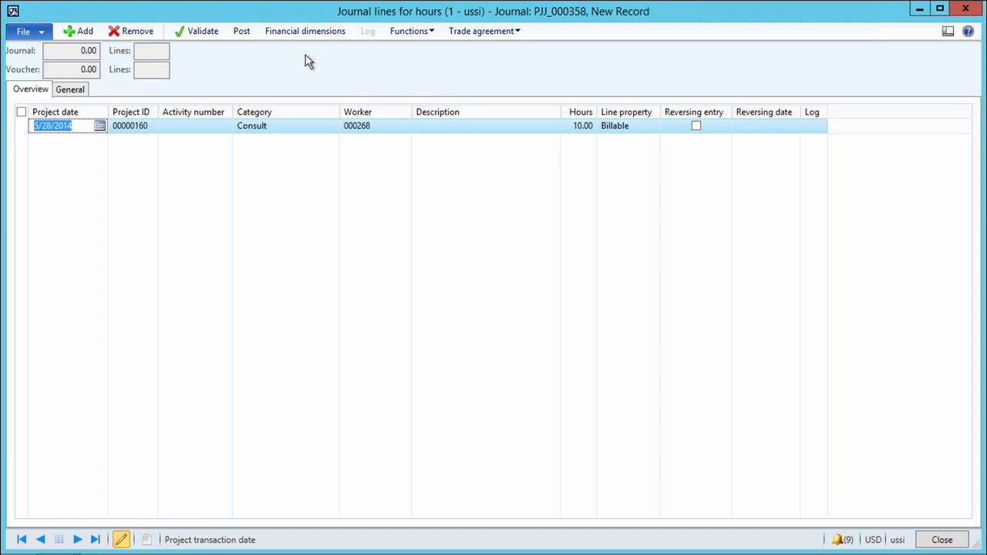
{"action": "left_click", "coordinate": [242, 31]}
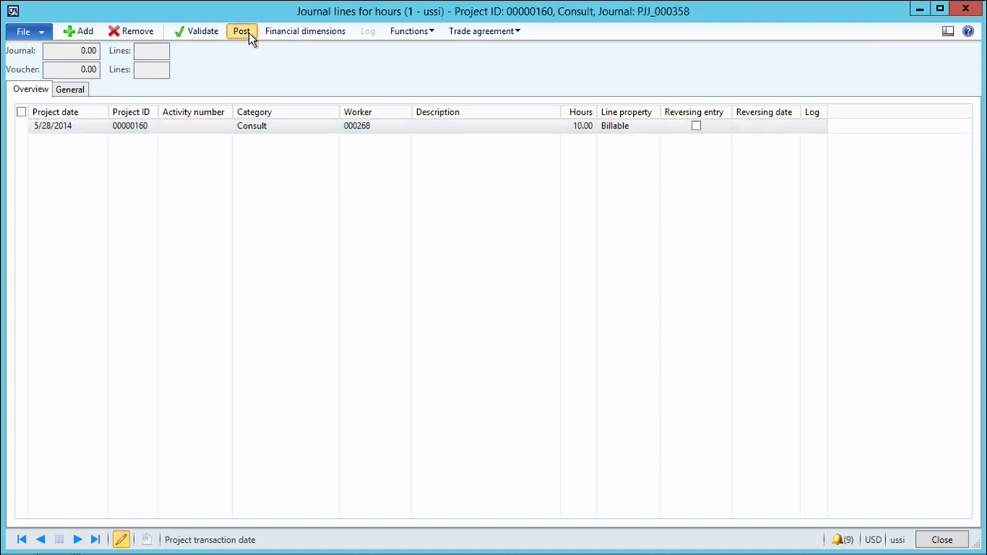
{"action": "left_click", "coordinate": [510, 342]}
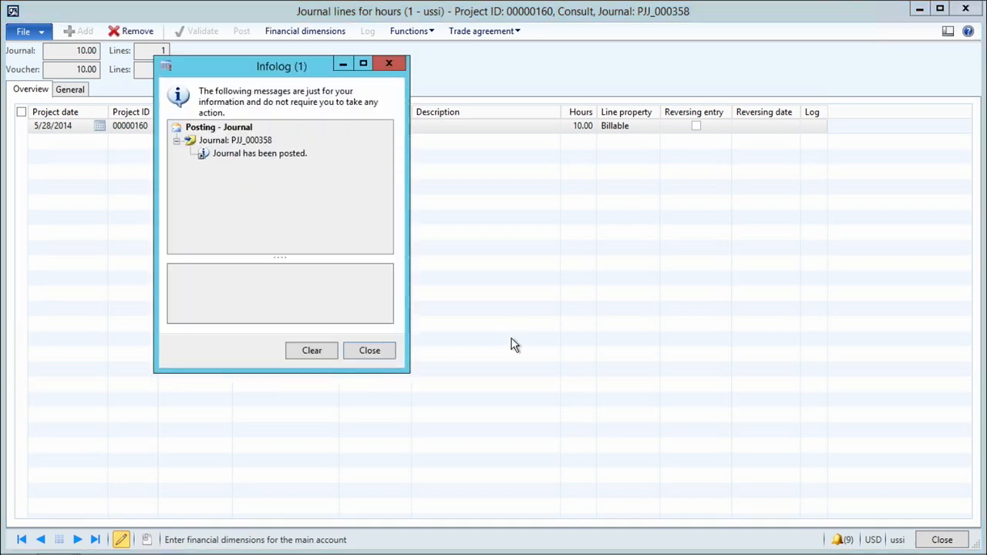
{"action": "left_click", "coordinate": [366, 353]}
{"action": "left_click", "coordinate": [941, 540]}
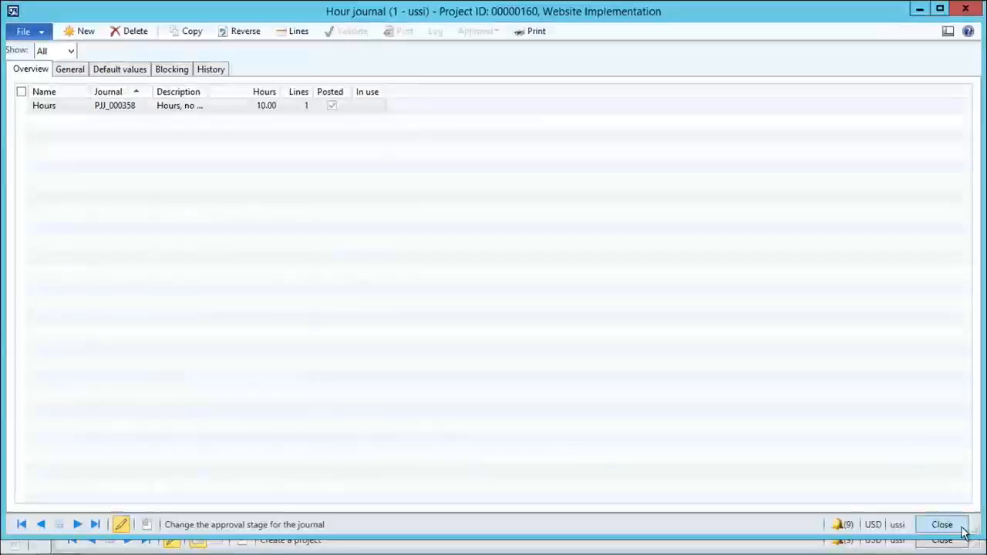
{"action": "left_click", "coordinate": [945, 524]}
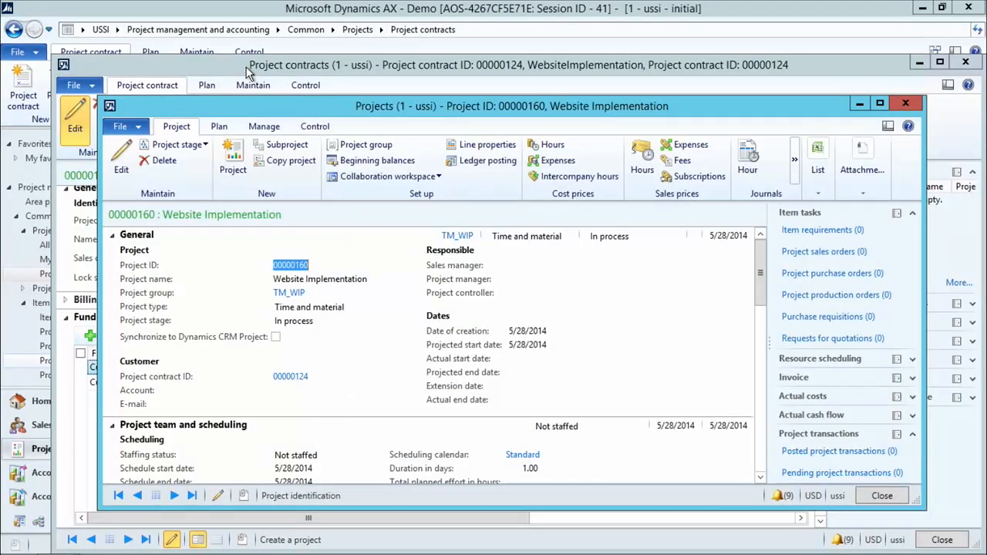
Return to the WebsiteImplementation contract and check the spent amount of its funding limit and the priorities of its funding rules.
{"action": "left_click", "coordinate": [246, 66]}
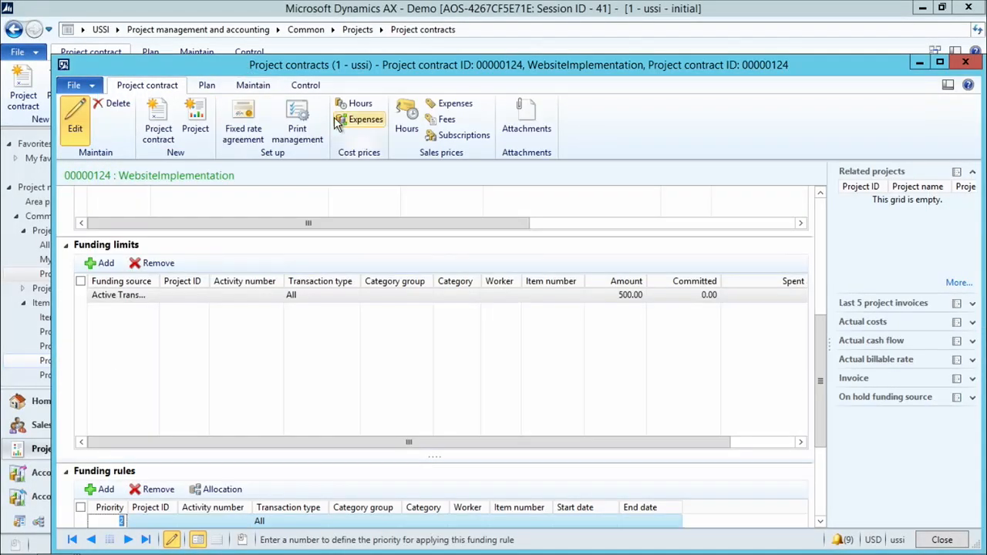
{"action": "left_click_drag", "start_coordinate": [524, 445], "coordinate": [569, 451]}
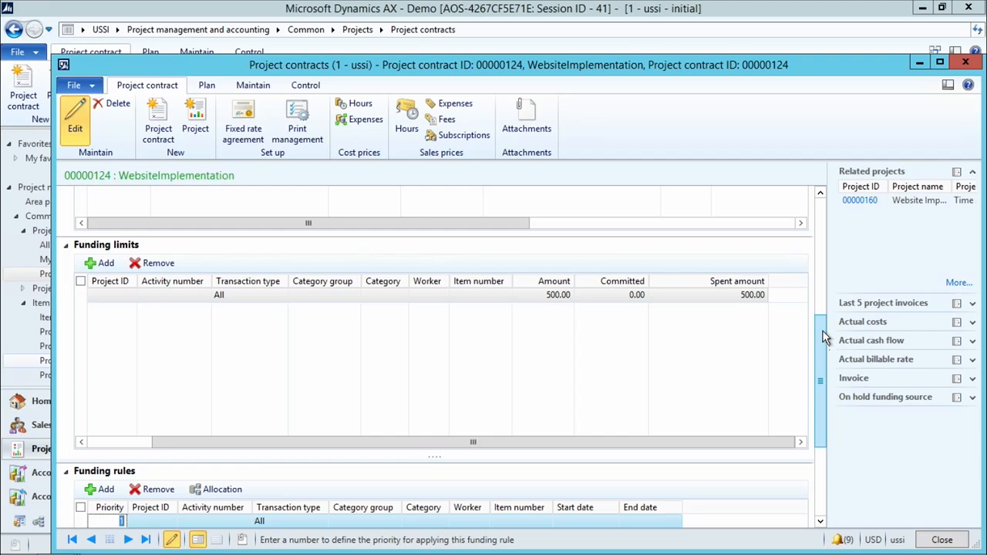
{"action": "left_click_drag", "start_coordinate": [824, 347], "coordinate": [827, 385]}
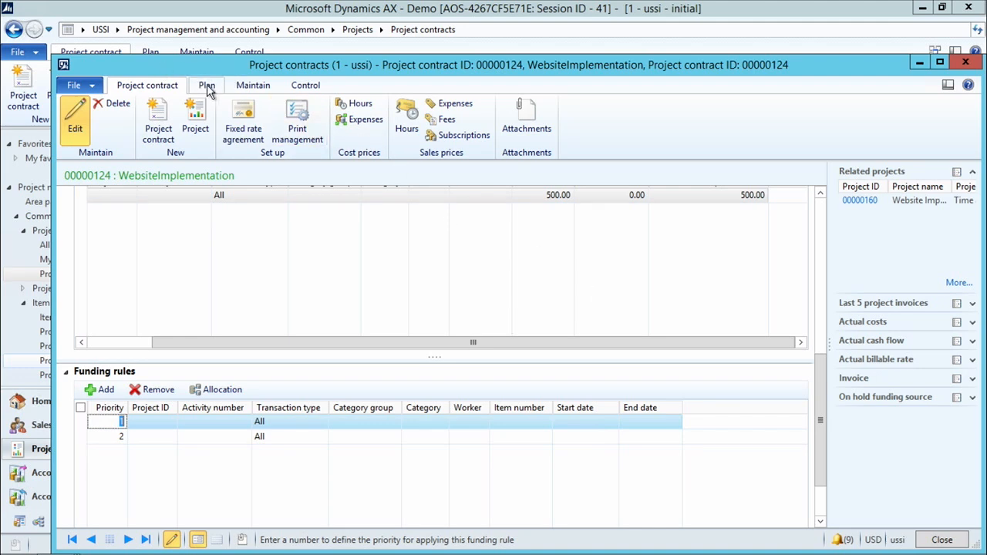
Open the contract's posted project transactions and view the details of the Consult hour transaction.
{"action": "left_click", "coordinate": [248, 88]}
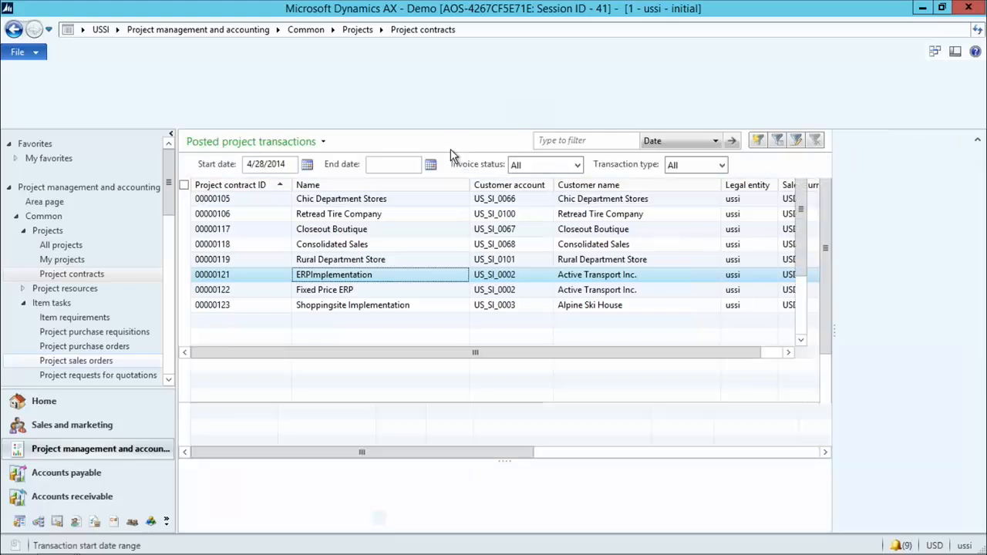
{"action": "left_click", "coordinate": [249, 199]}
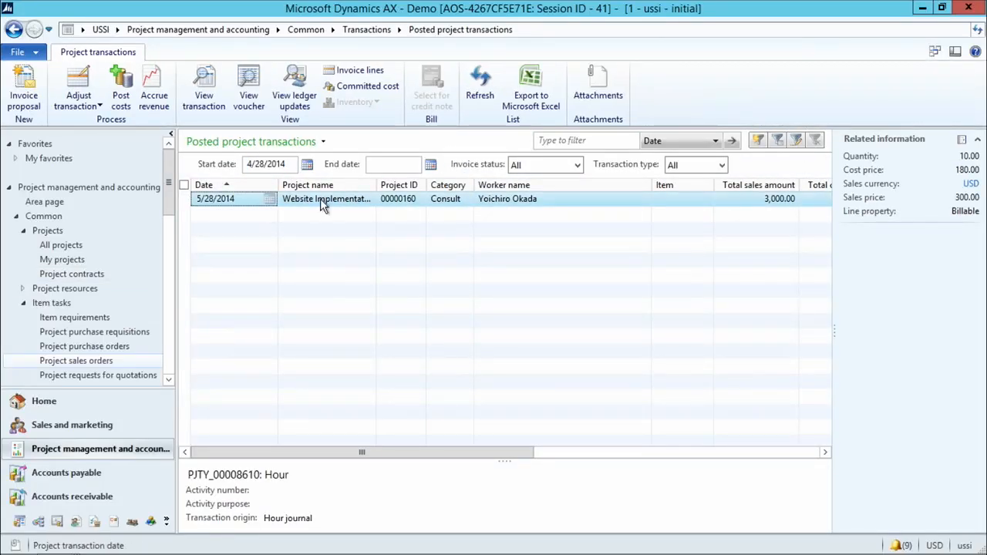
{"action": "left_click", "coordinate": [202, 101]}
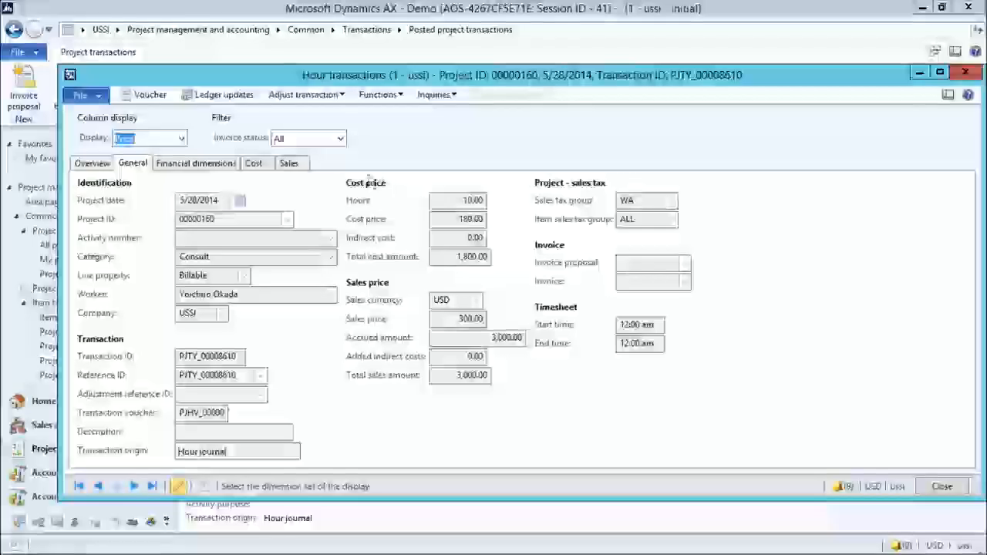
Examine the transaction's sales amounts per funding source, widening the Total, Date and Funding source columns, and close the transaction details.
{"action": "left_click", "coordinate": [289, 164]}
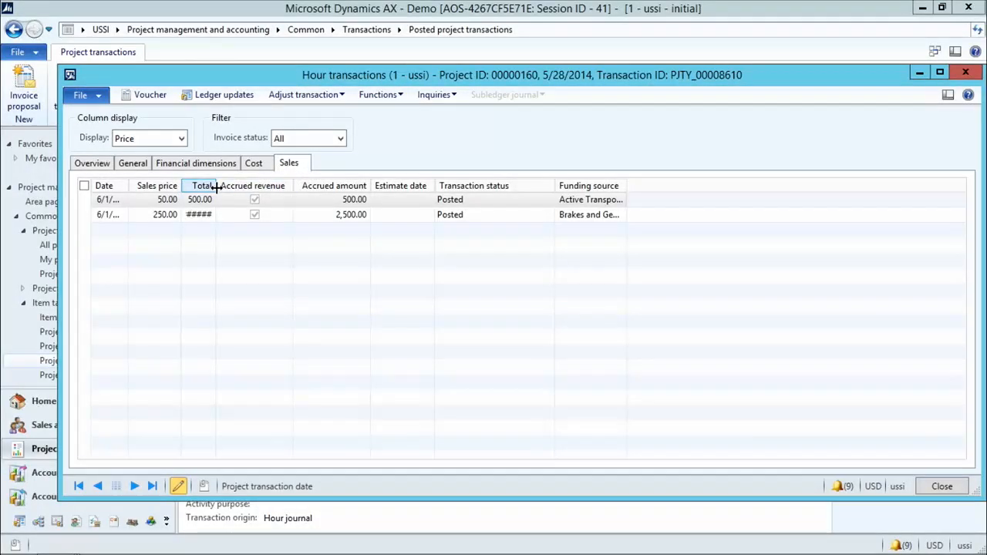
{"action": "left_click_drag", "start_coordinate": [215, 188], "coordinate": [247, 187]}
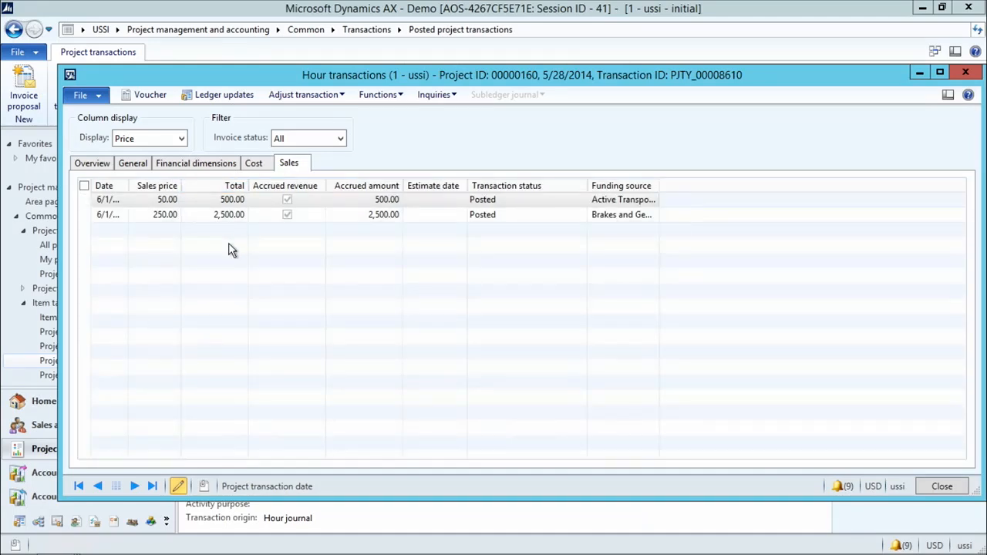
{"action": "left_click_drag", "start_coordinate": [128, 185], "coordinate": [175, 187]}
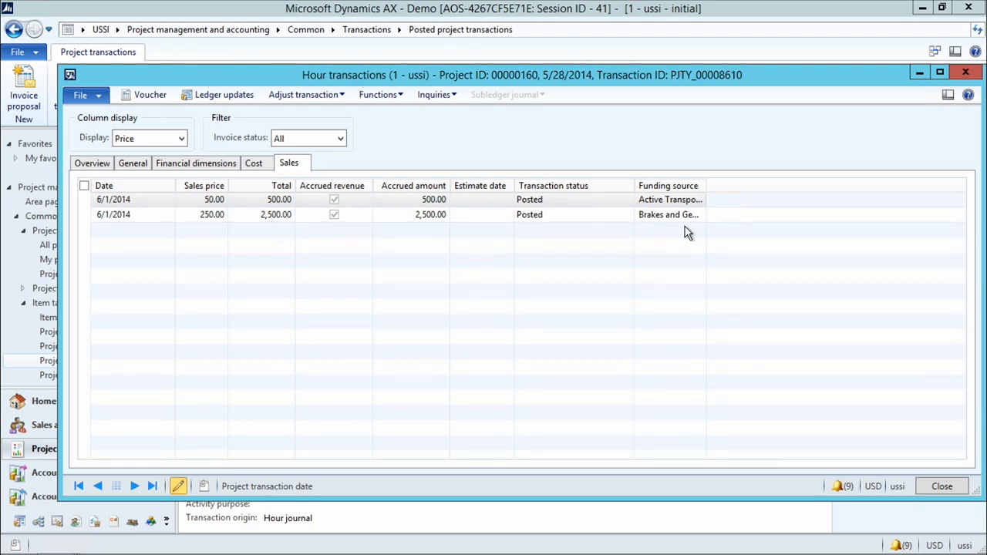
{"action": "left_click_drag", "start_coordinate": [704, 185], "coordinate": [738, 185]}
{"action": "mouse_move", "coordinate": [690, 207]}
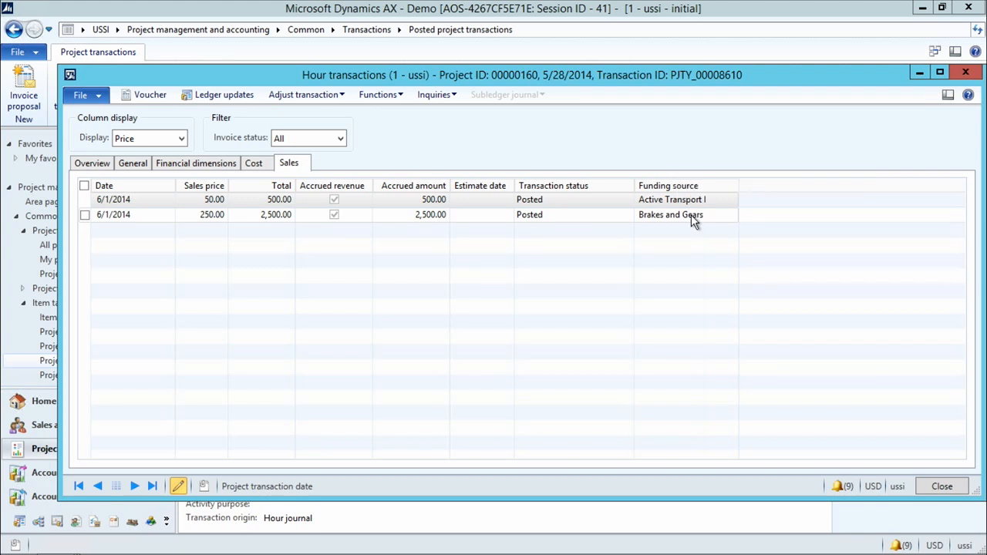
{"action": "left_click", "coordinate": [940, 486]}
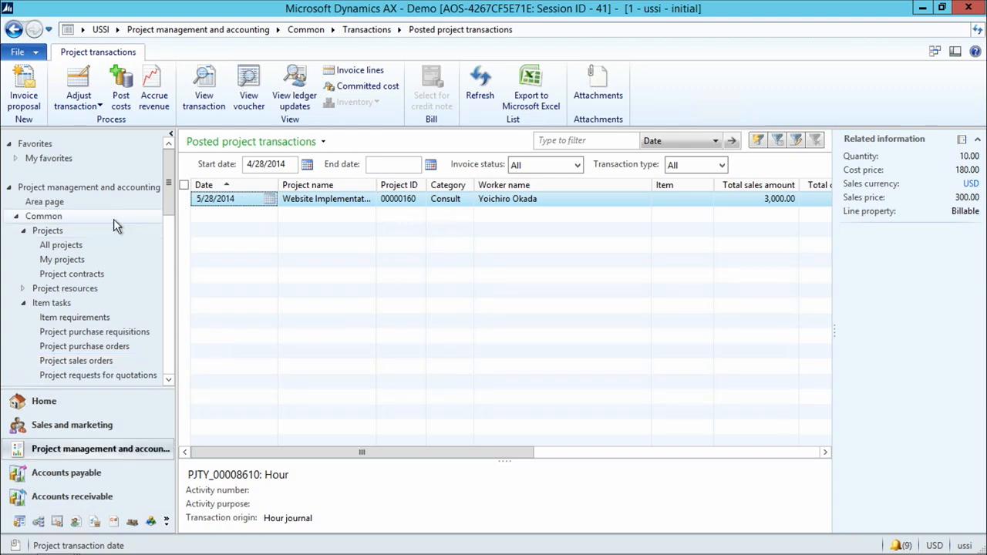
Add a funding limit of 5,000.00 for the Brakes and Gears funding source on the WebsiteImplementation contract.
{"action": "left_click", "coordinate": [99, 275]}
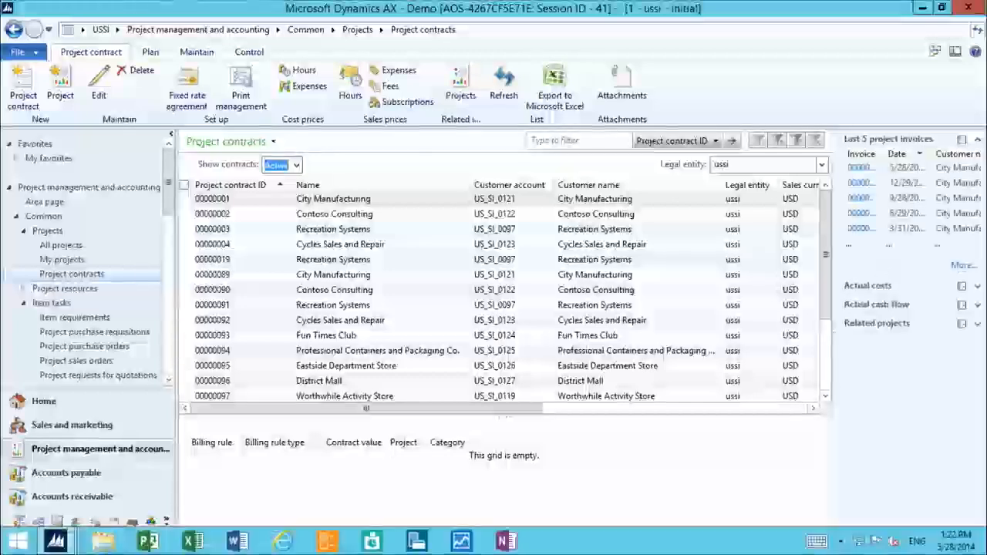
{"action": "mouse_move", "coordinate": [71, 543]}
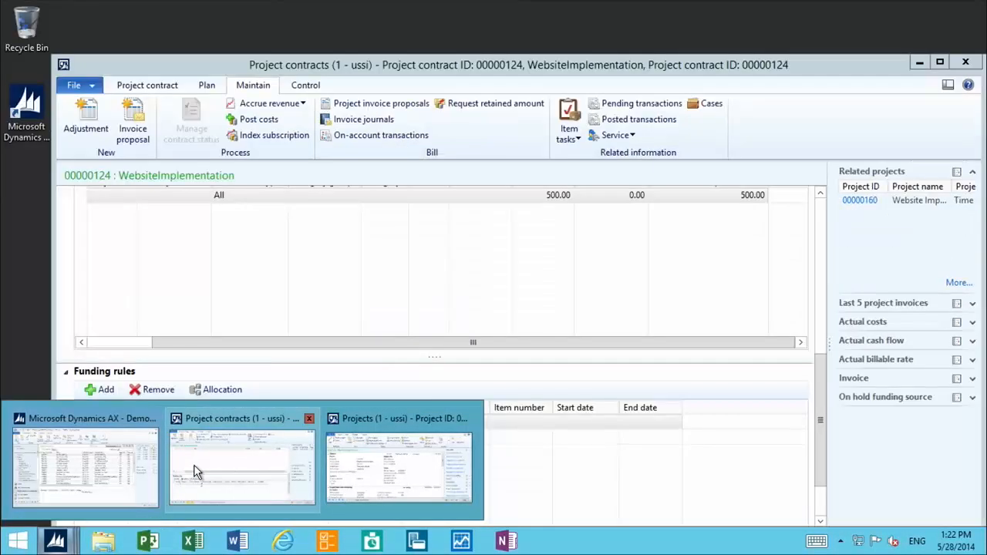
{"action": "left_click", "coordinate": [194, 472]}
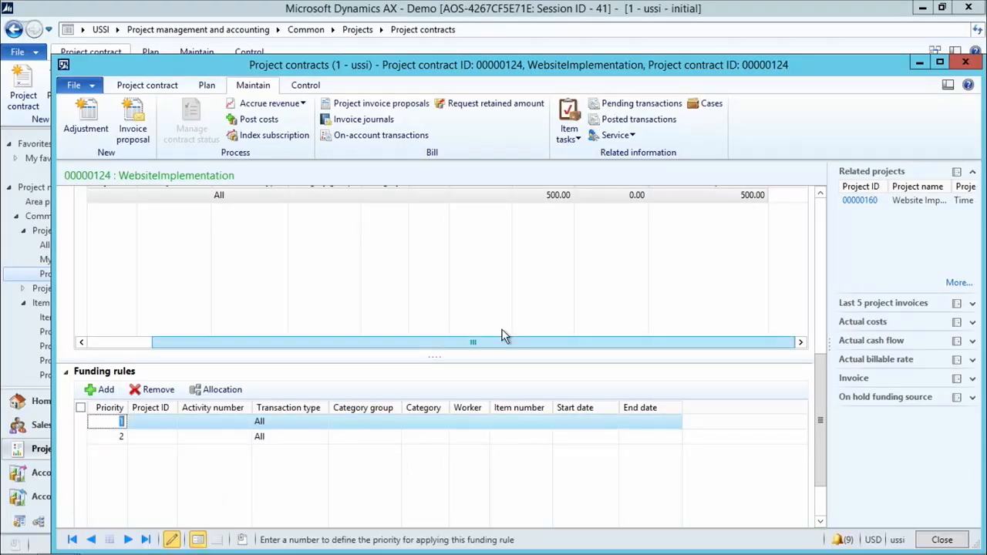
{"action": "left_click_drag", "start_coordinate": [818, 390], "coordinate": [816, 352]}
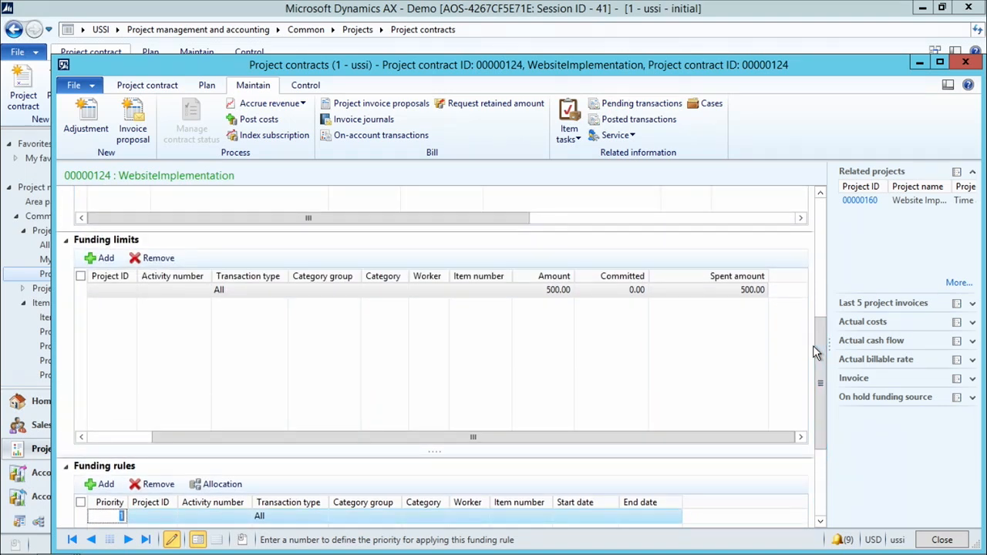
{"action": "left_click", "coordinate": [95, 259]}
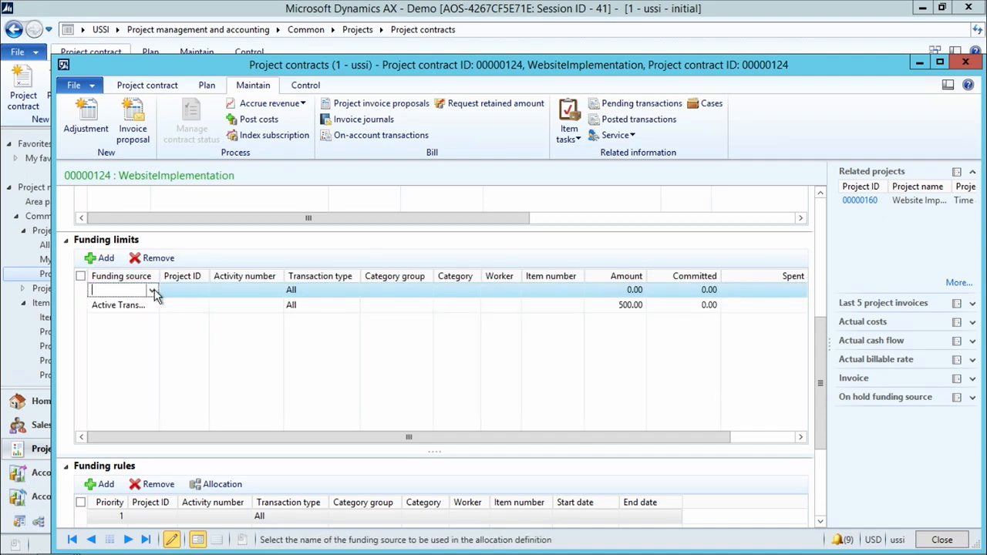
{"action": "left_click", "coordinate": [153, 290]}
{"action": "left_click", "coordinate": [151, 342]}
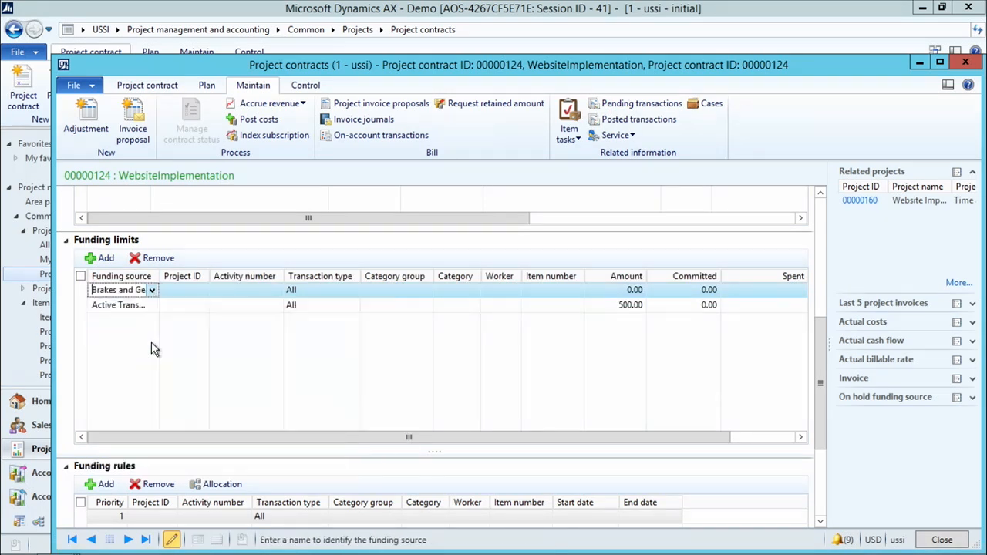
{"action": "left_click", "coordinate": [610, 291]}
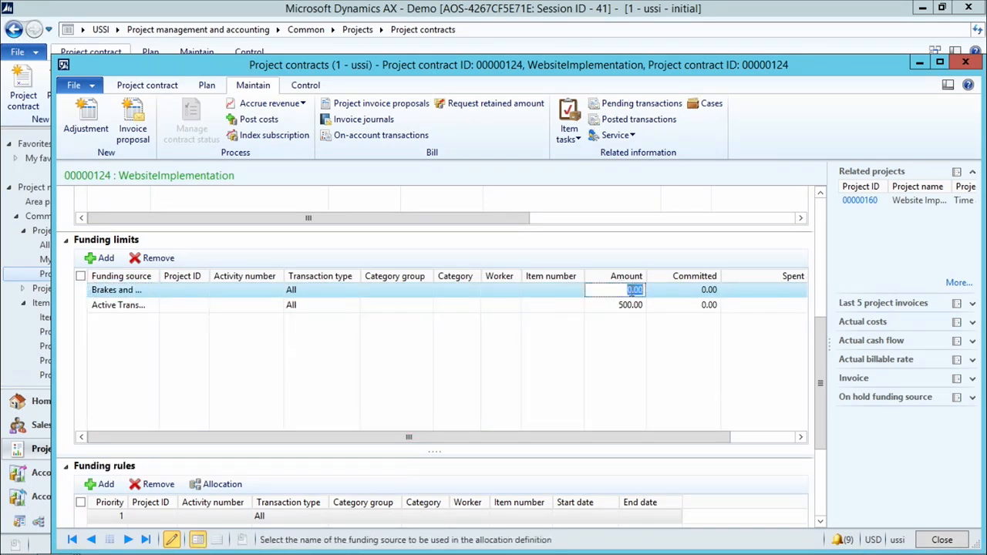
{"action": "type", "text": "500"}
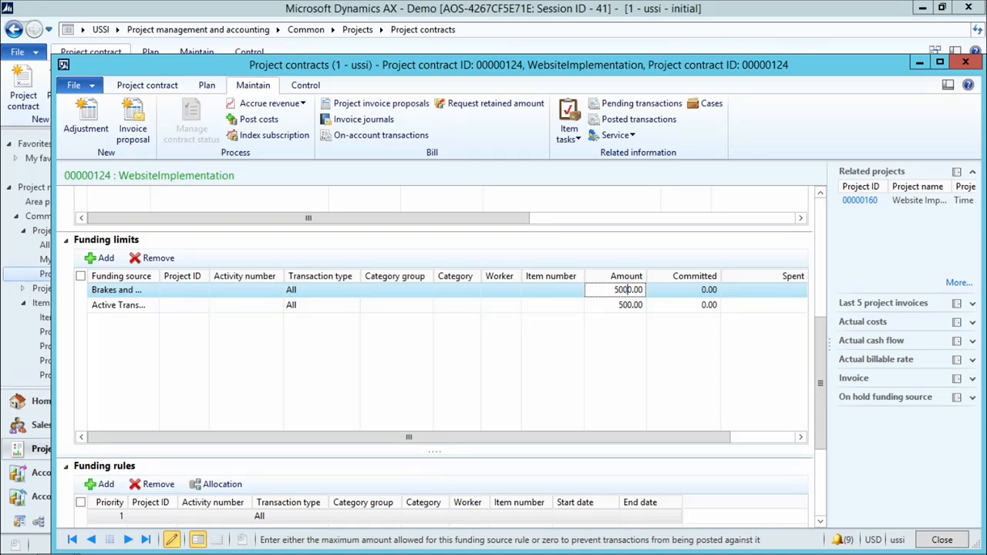
{"action": "left_click", "coordinate": [675, 306]}
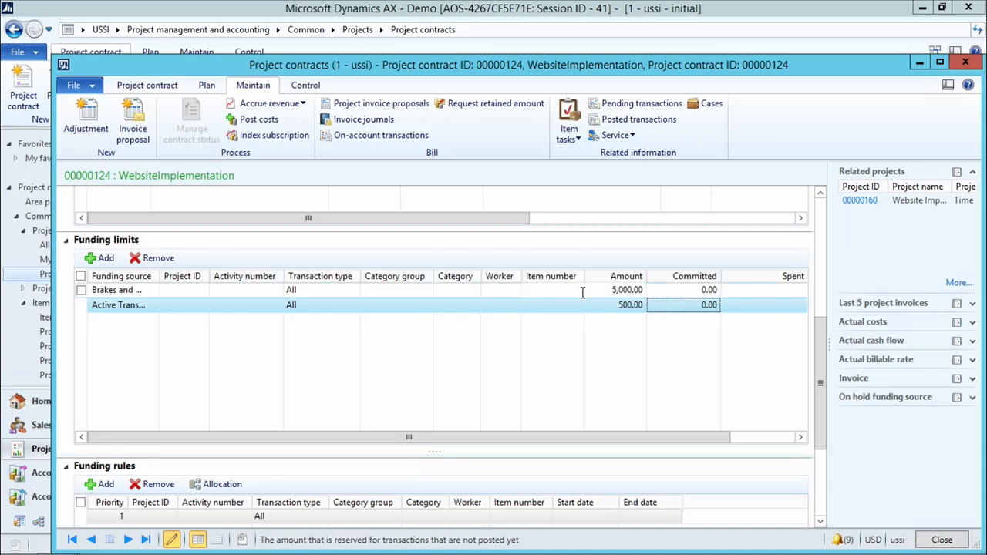
{"action": "left_click_drag", "start_coordinate": [570, 441], "coordinate": [542, 444]}
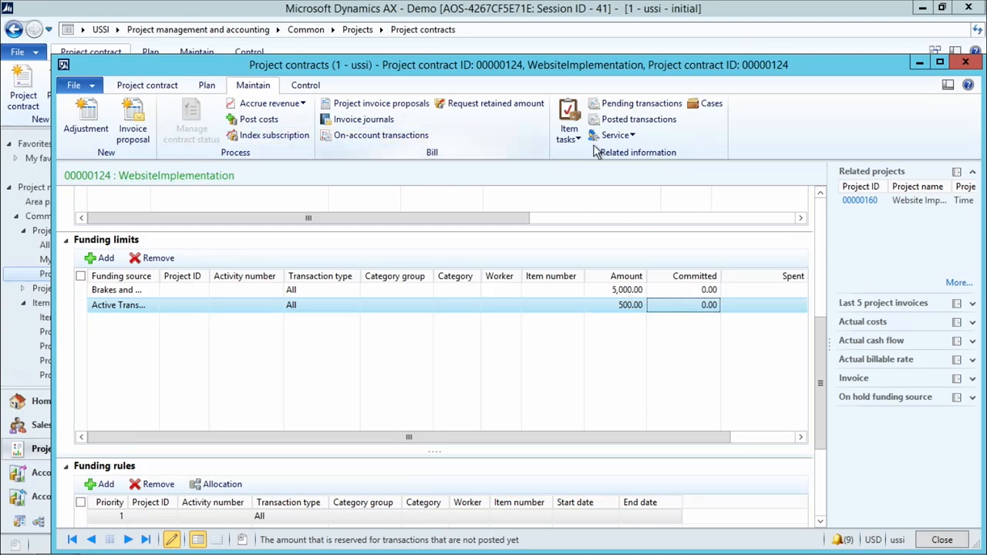
Create a second hour journal for the Website Implementation project and open its lines.
{"action": "left_click", "coordinate": [859, 200]}
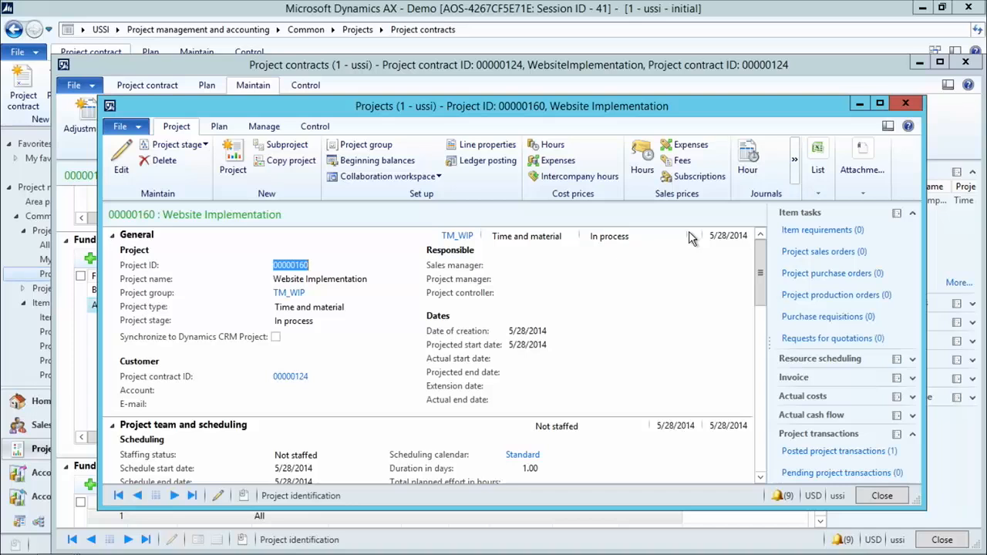
{"action": "left_click", "coordinate": [747, 160]}
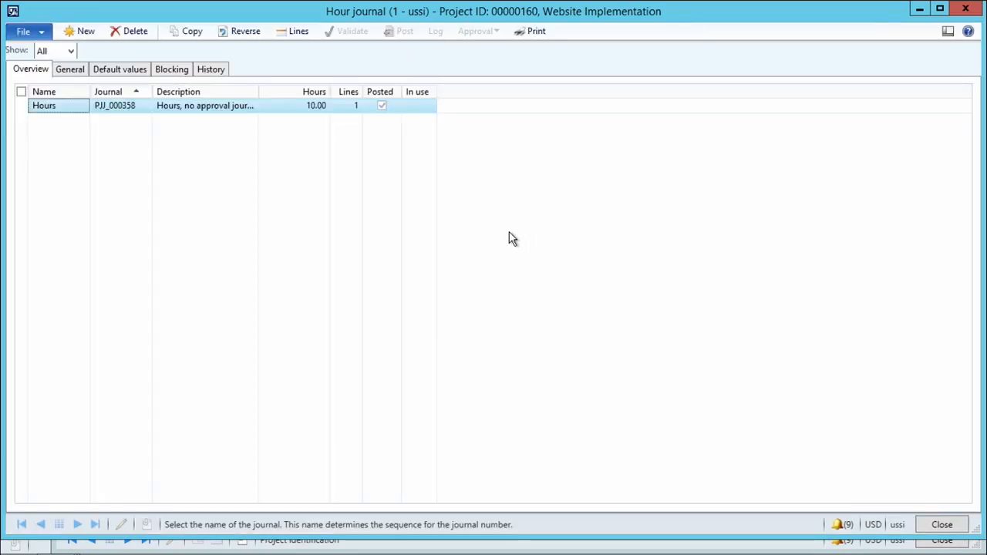
{"action": "left_click", "coordinate": [81, 31]}
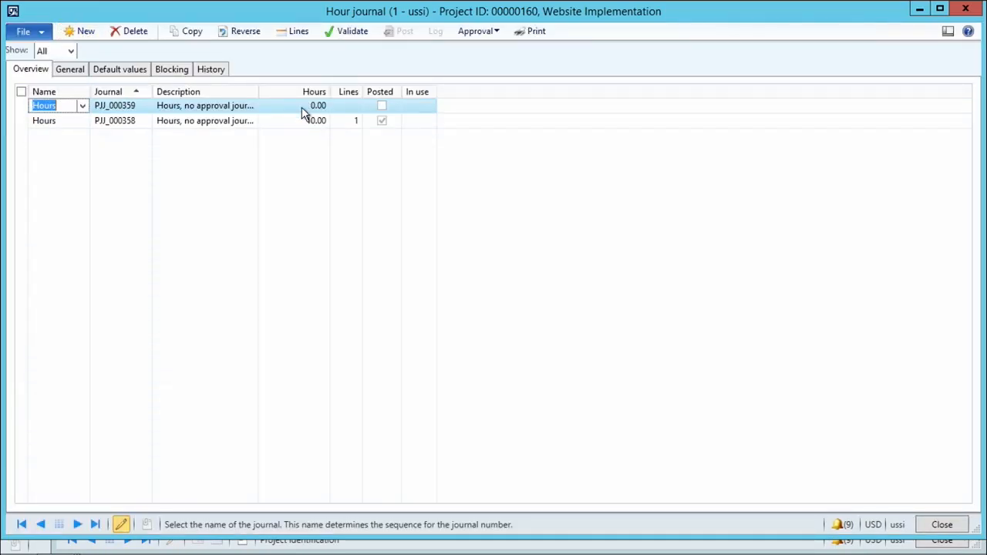
{"action": "left_click", "coordinate": [292, 33]}
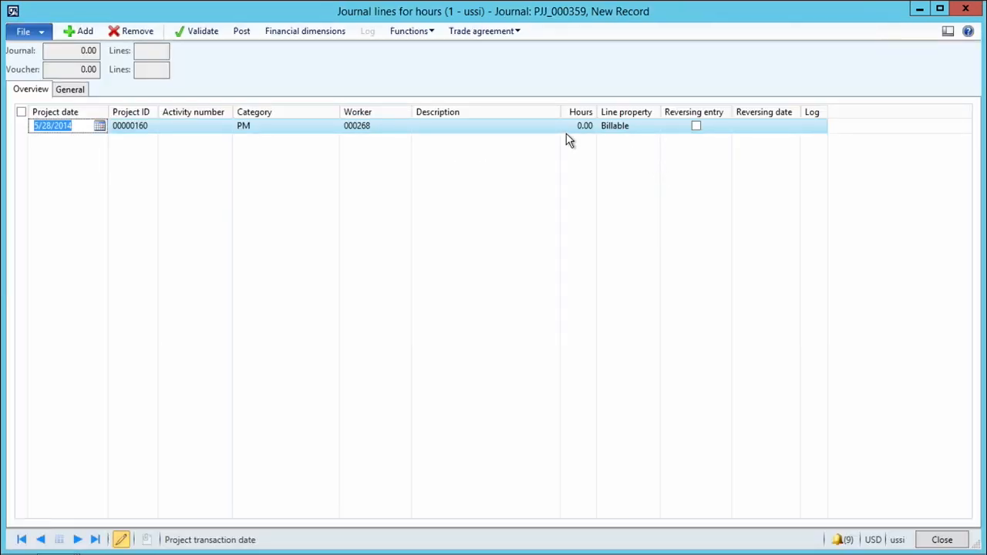
Set the new journal line's category to Consult and its hours to 50.00.
{"action": "left_click", "coordinate": [567, 126]}
{"action": "left_click", "coordinate": [312, 126]}
{"action": "left_click", "coordinate": [331, 126]}
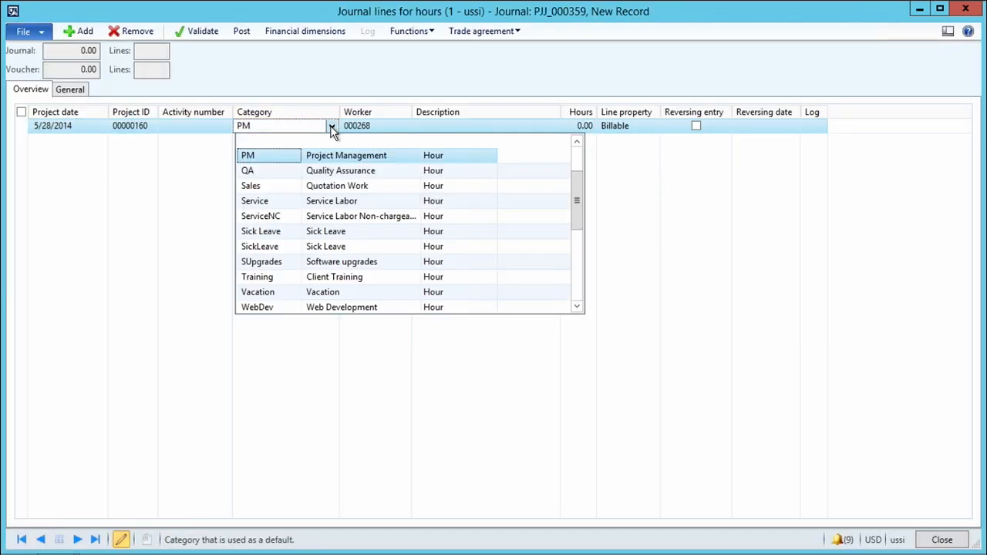
{"action": "scroll", "coordinate": [307, 216], "scroll_direction": "up", "scroll_amount": 5}
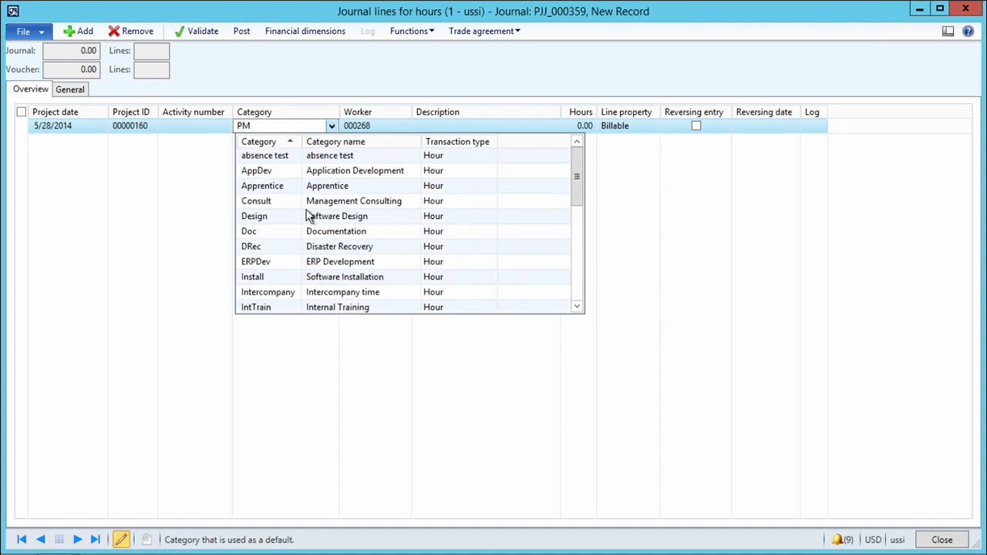
{"action": "left_click", "coordinate": [305, 203]}
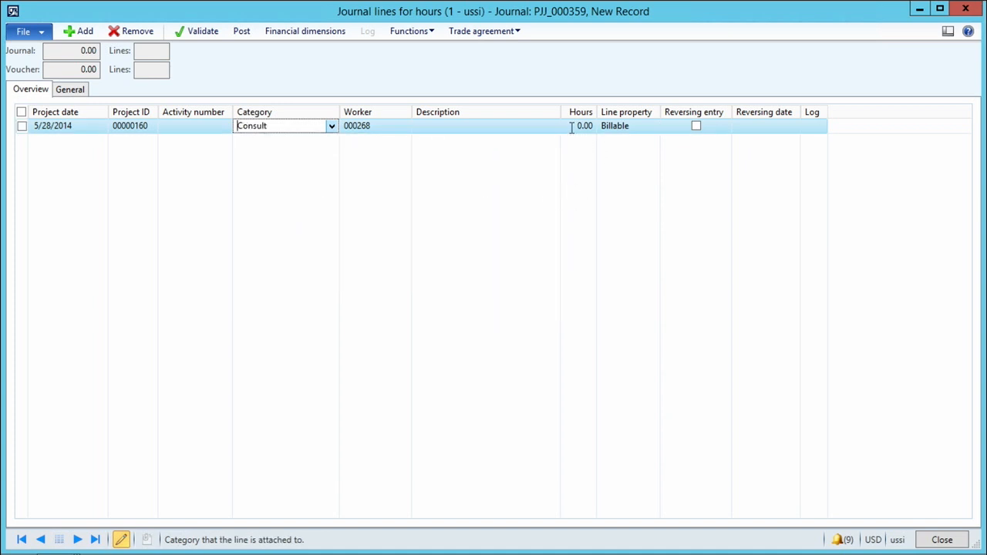
{"action": "left_click", "coordinate": [572, 126]}
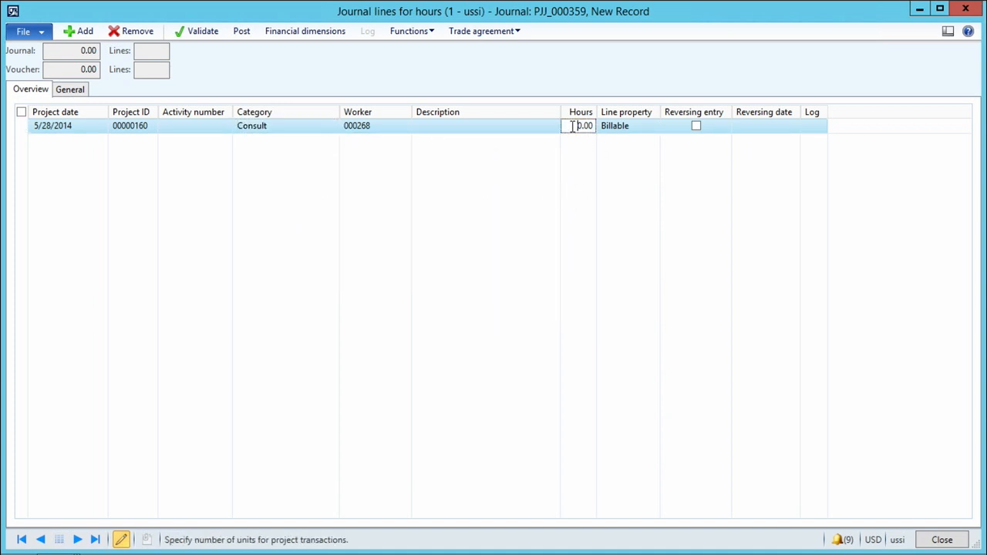
{"action": "type", "text": "5"}
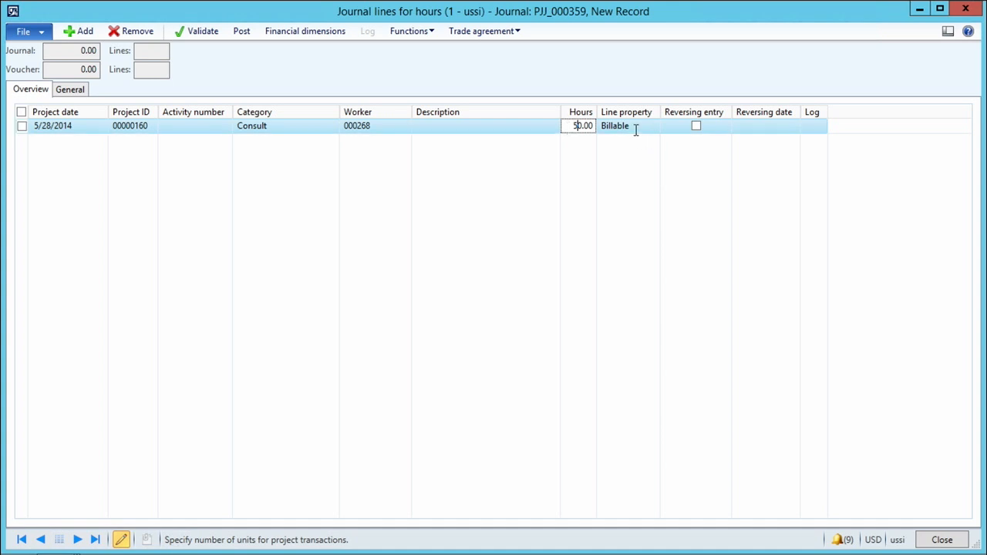
{"action": "left_click", "coordinate": [637, 130]}
Review the 50-hour line's general details, try to post the journal, and close the message log and journal lines.
{"action": "left_click", "coordinate": [67, 91]}
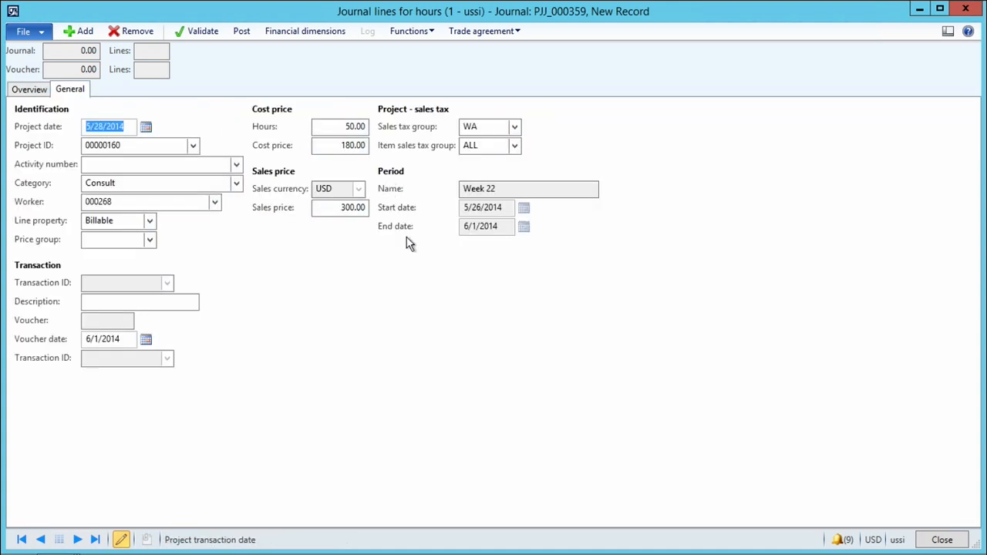
{"action": "left_click", "coordinate": [240, 35]}
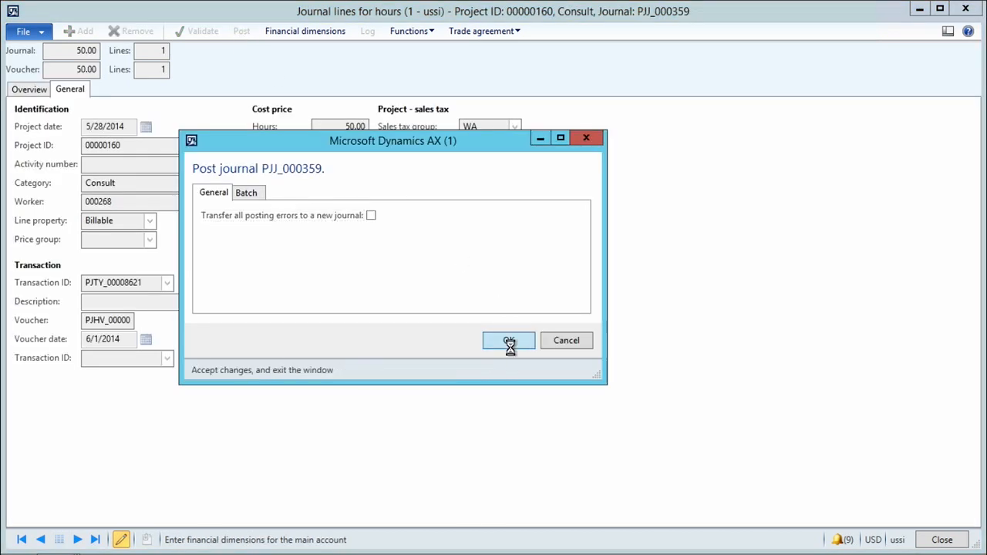
{"action": "left_click", "coordinate": [508, 340]}
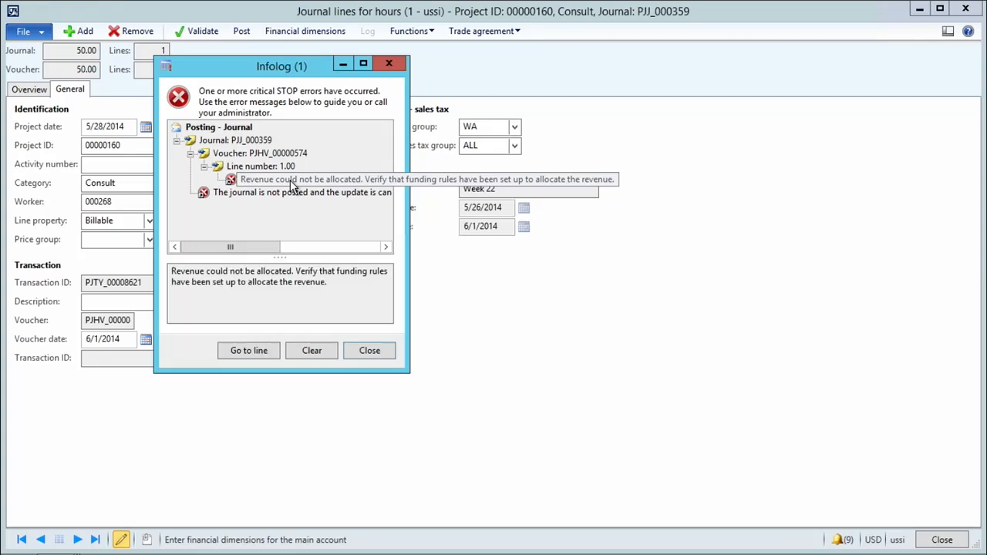
{"action": "left_click", "coordinate": [375, 351]}
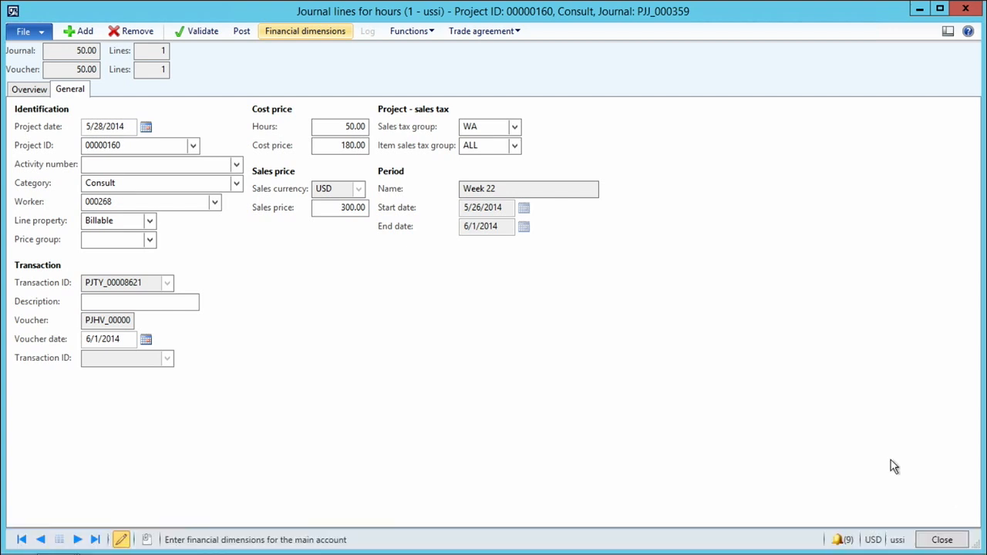
{"action": "left_click", "coordinate": [947, 542]}
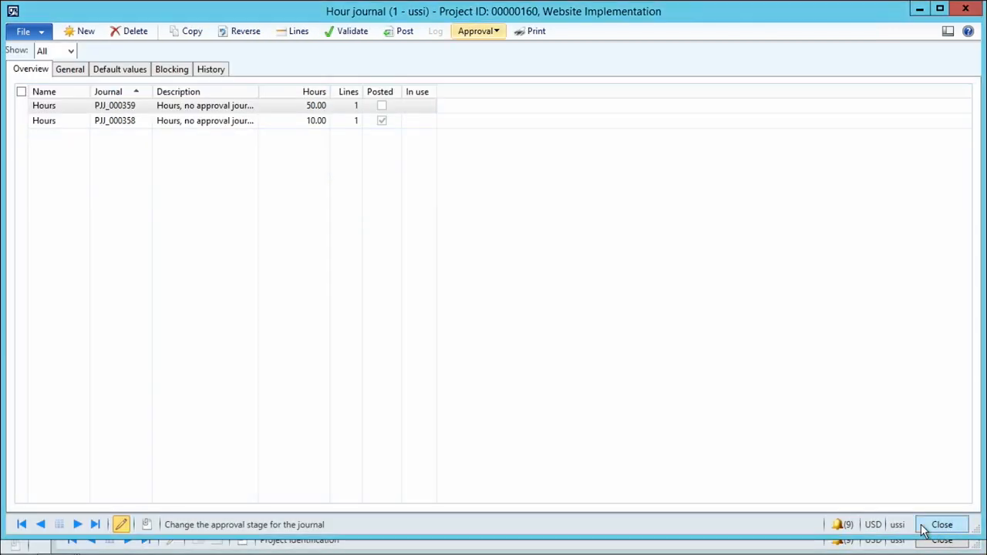
Close the hour journal and return to the WebsiteImplementation project contract.
{"action": "left_click", "coordinate": [939, 524]}
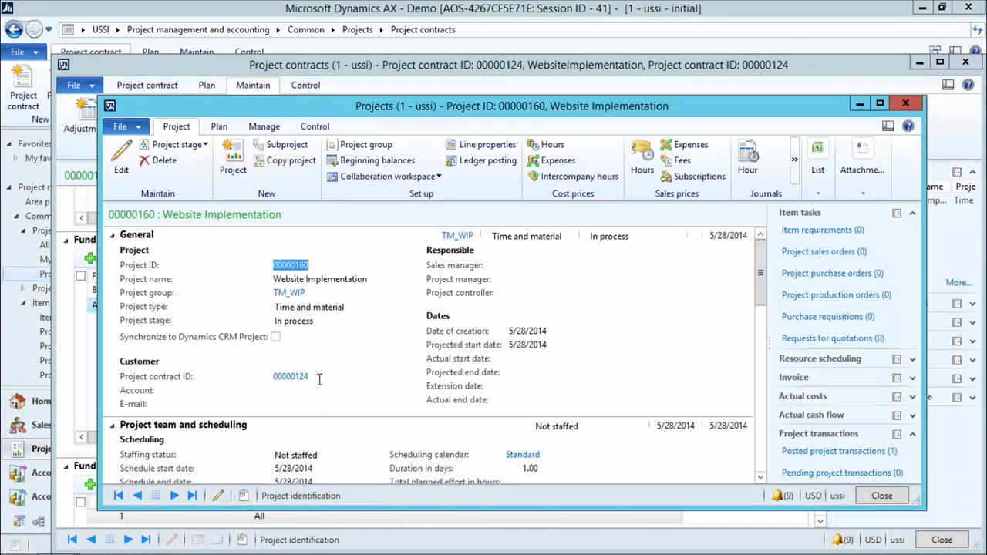
{"action": "left_click", "coordinate": [298, 66]}
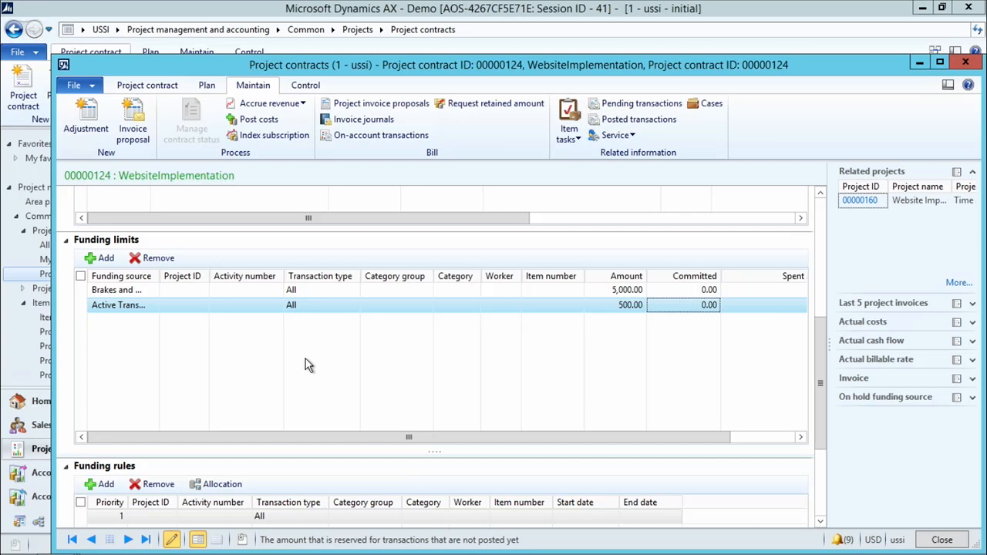
{"action": "left_click", "coordinate": [104, 258]}
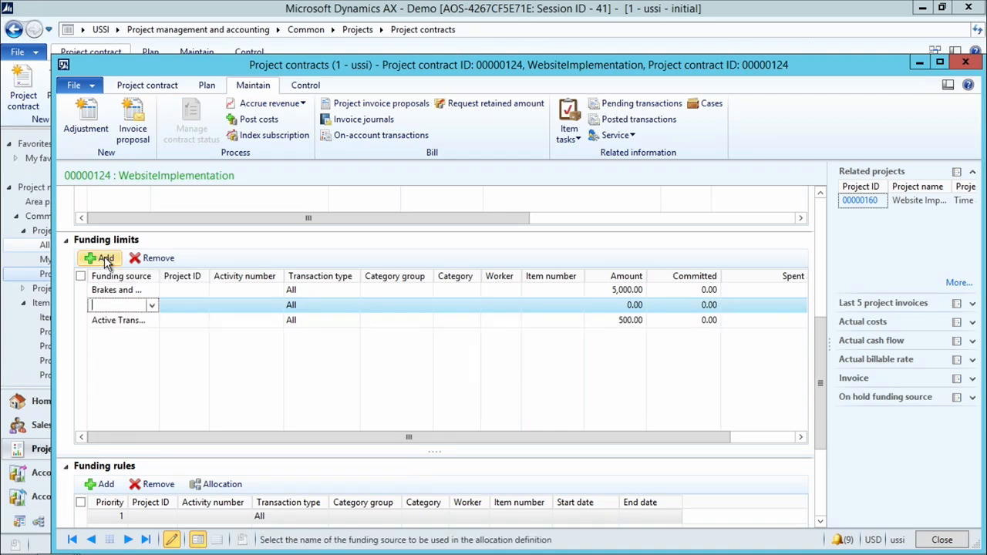
{"action": "left_click", "coordinate": [152, 306]}
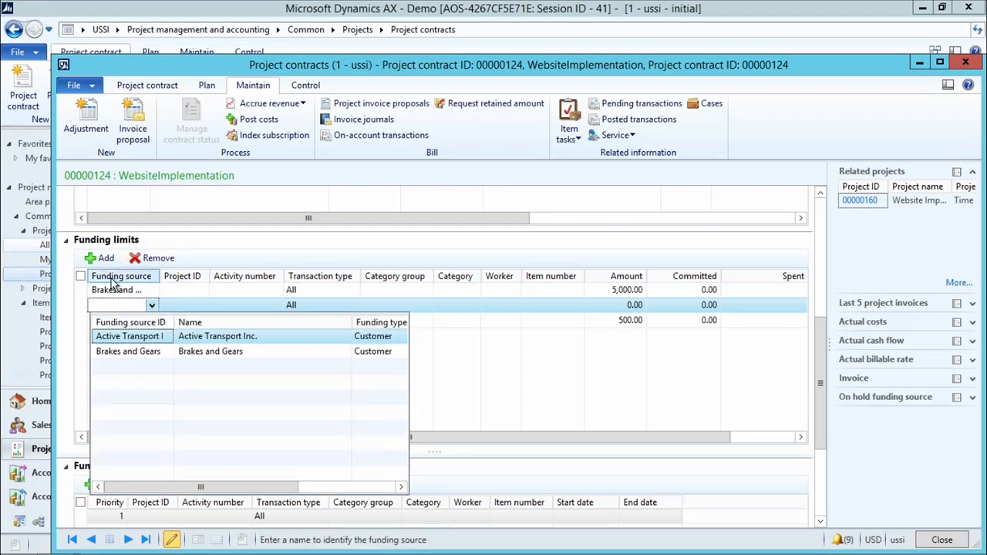
{"action": "left_click", "coordinate": [177, 262]}
Add a funding source of type On hold to the WebsiteImplementation contract, assigned to IT Consulting Practice.
{"action": "scroll", "coordinate": [253, 249], "scroll_direction": "up", "scroll_amount": 5}
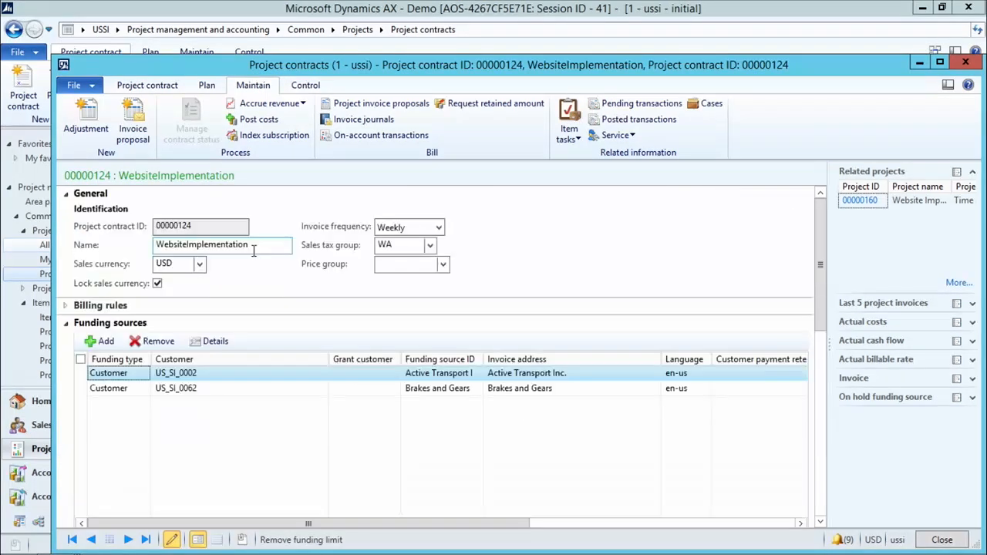
{"action": "left_click", "coordinate": [103, 340]}
{"action": "left_click", "coordinate": [143, 374]}
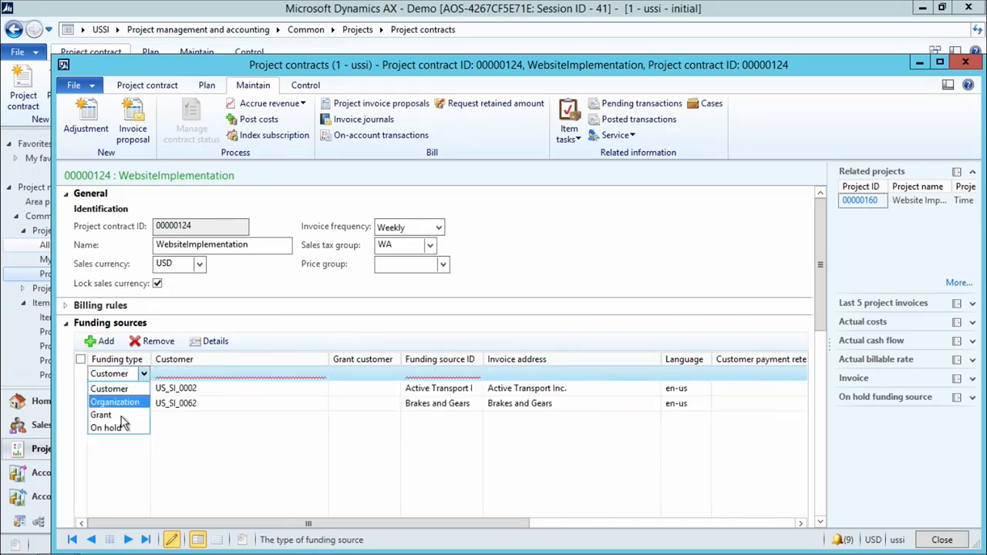
{"action": "left_click", "coordinate": [110, 427]}
{"action": "key", "text": "Tab"}
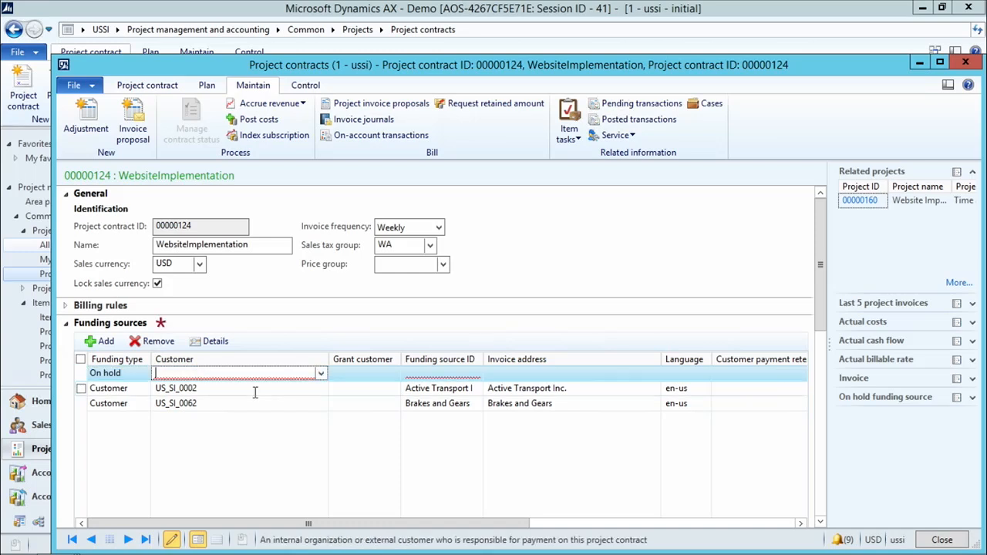
{"action": "left_click", "coordinate": [320, 373]}
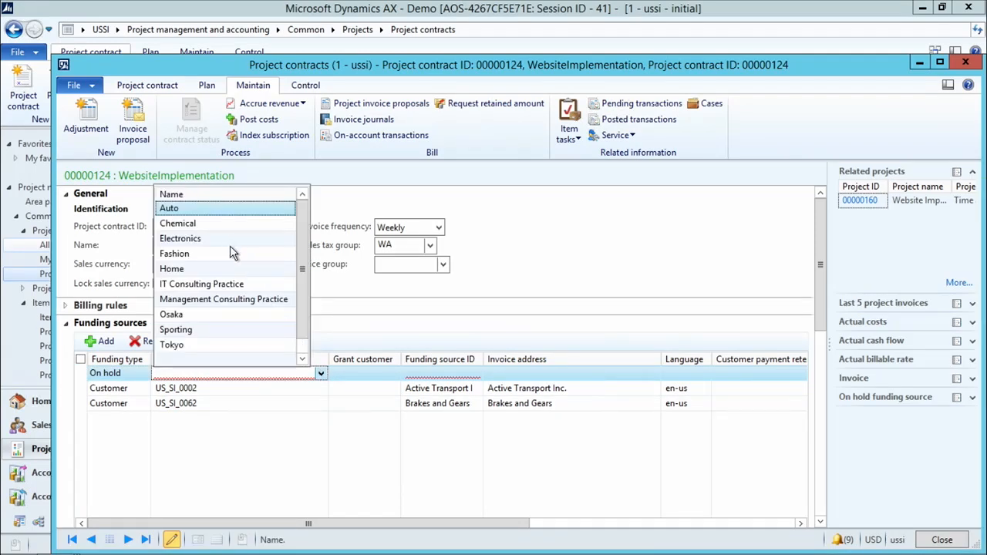
{"action": "left_click", "coordinate": [210, 283]}
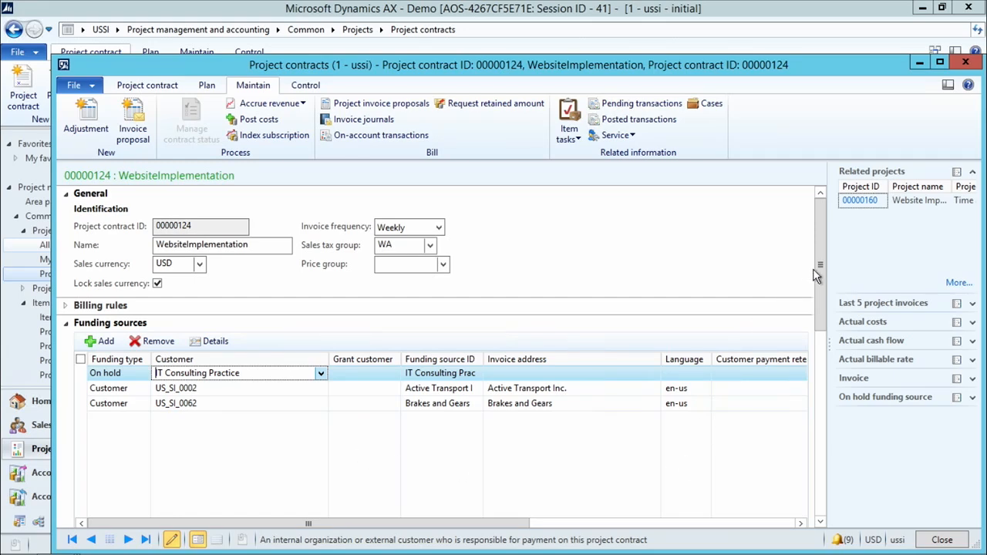
Check the contract's funding limits for both customer funding sources and return to the funding sources list.
{"action": "left_click_drag", "start_coordinate": [819, 273], "coordinate": [825, 363]}
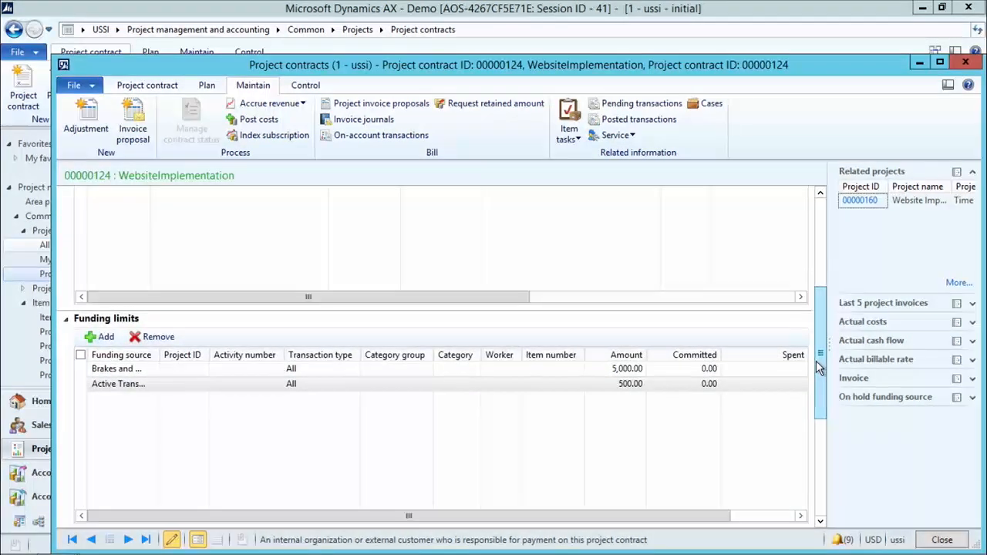
{"action": "left_click", "coordinate": [118, 383]}
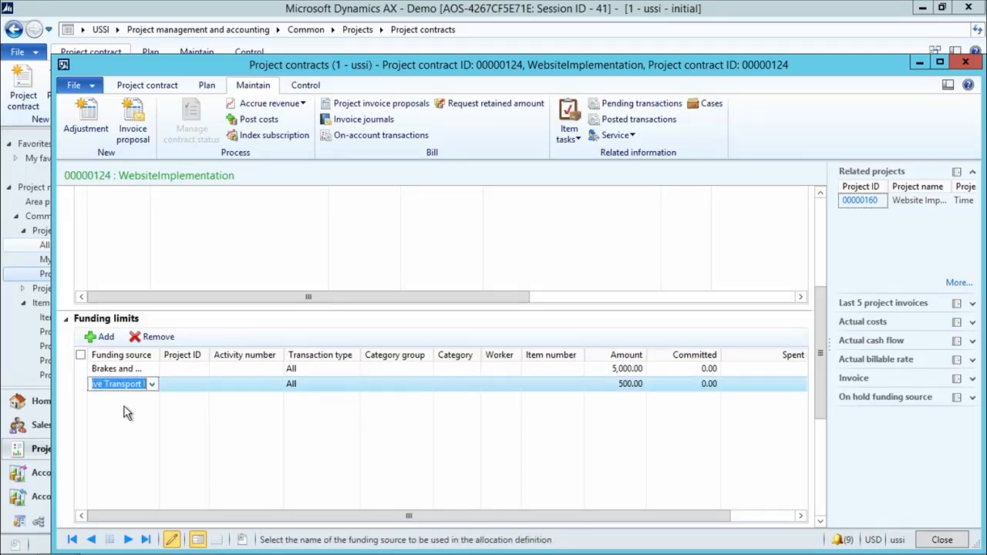
{"action": "mouse_move", "coordinate": [815, 342]}
{"action": "left_mouse_down"}
{"action": "mouse_move", "coordinate": [819, 299]}
{"action": "mouse_move", "coordinate": [819, 331]}
{"action": "left_mouse_up"}
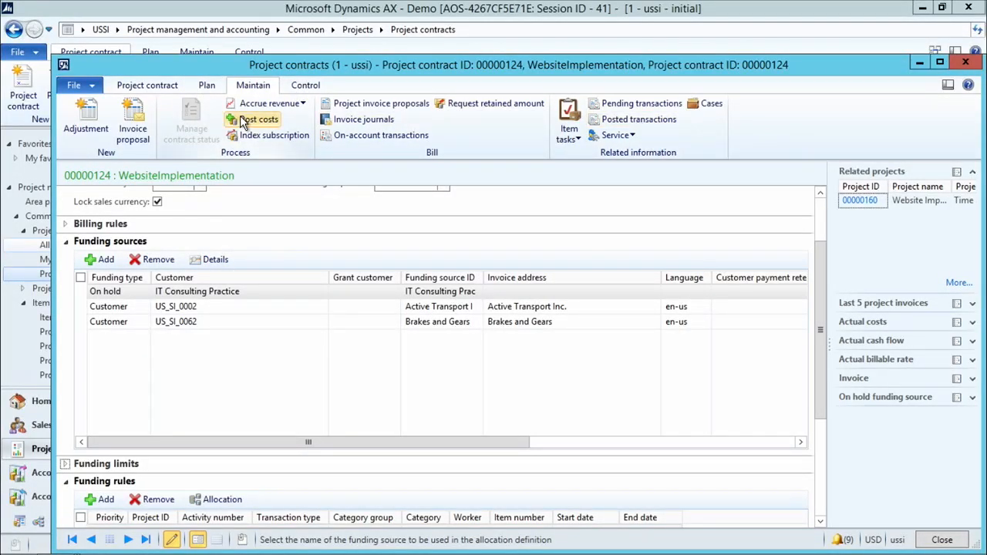
Open the hour journals of the Website Implementation project and check the lines of the 10-hour journal.
{"action": "mouse_move", "coordinate": [189, 554]}
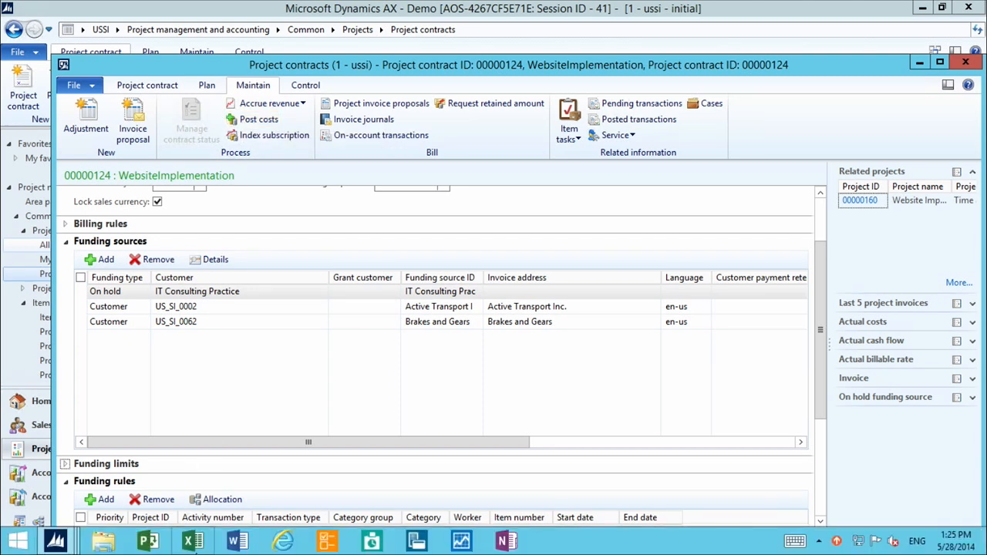
{"action": "left_click", "coordinate": [63, 542]}
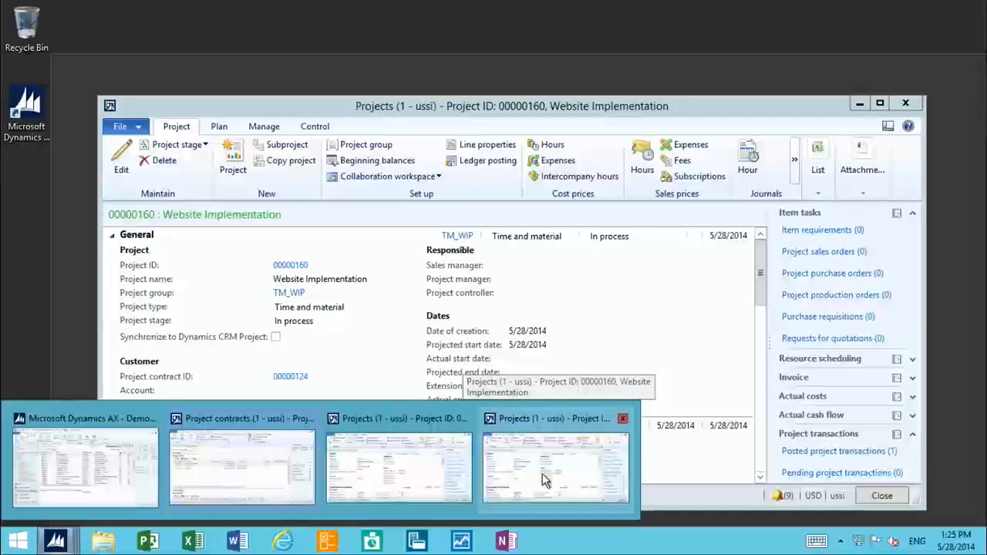
{"action": "left_click", "coordinate": [543, 474]}
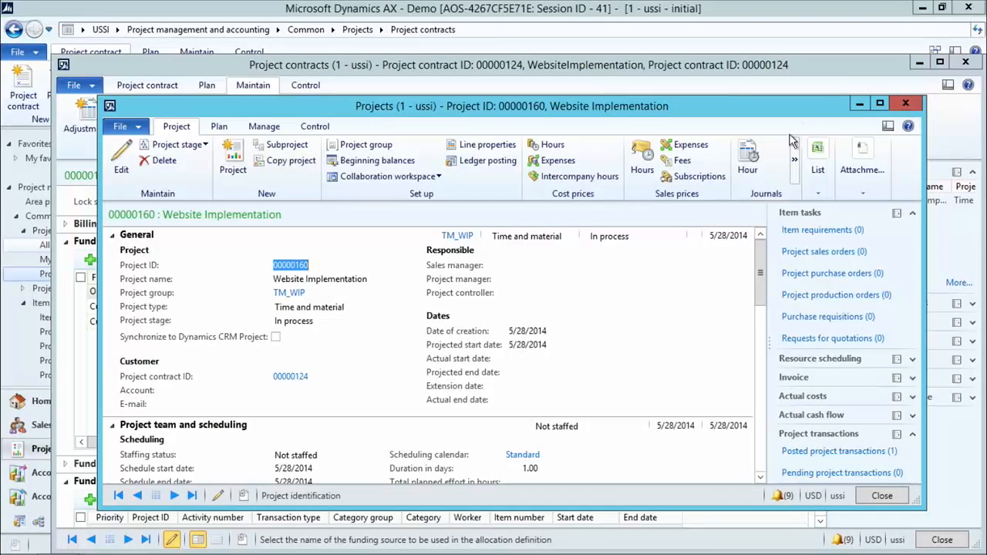
{"action": "left_click", "coordinate": [753, 172]}
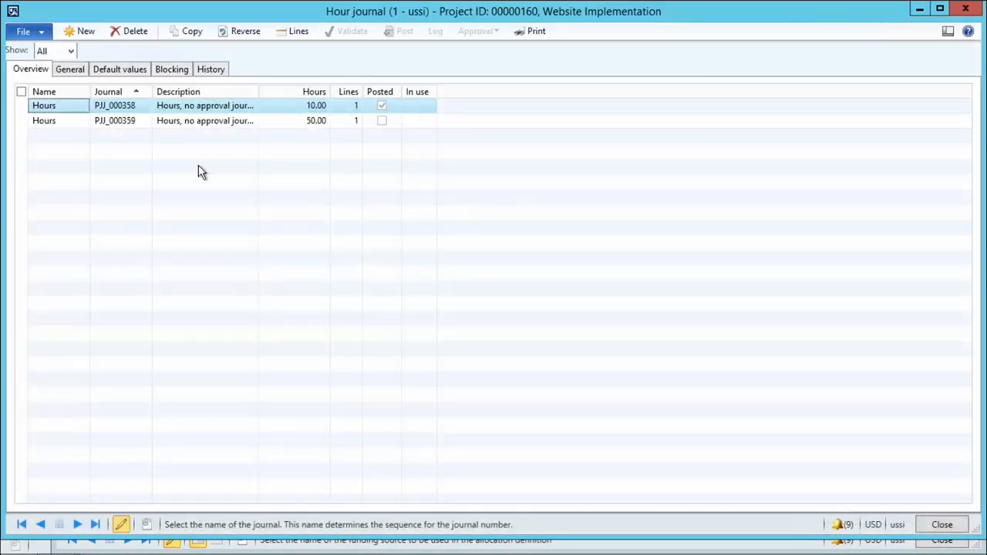
{"action": "left_click", "coordinate": [295, 36]}
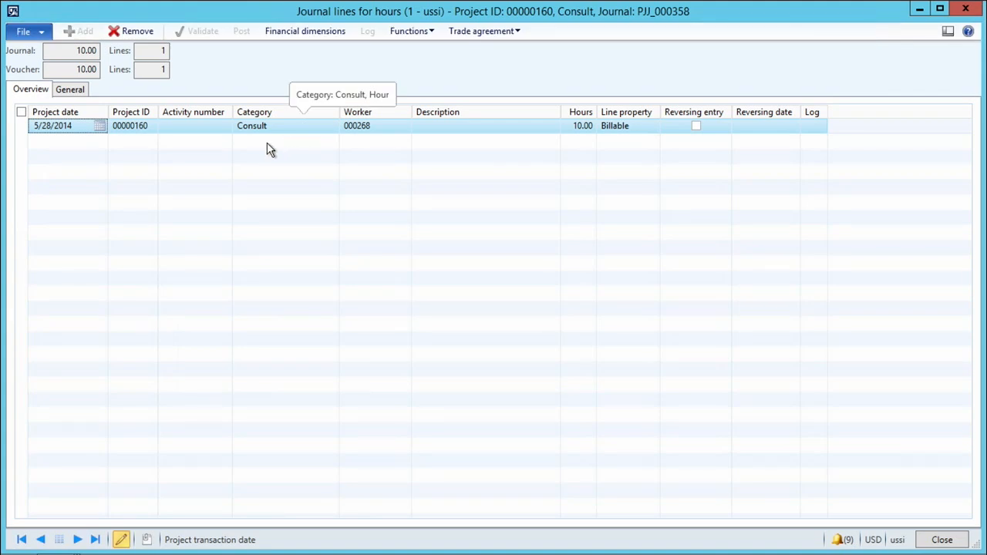
{"action": "left_click", "coordinate": [942, 540]}
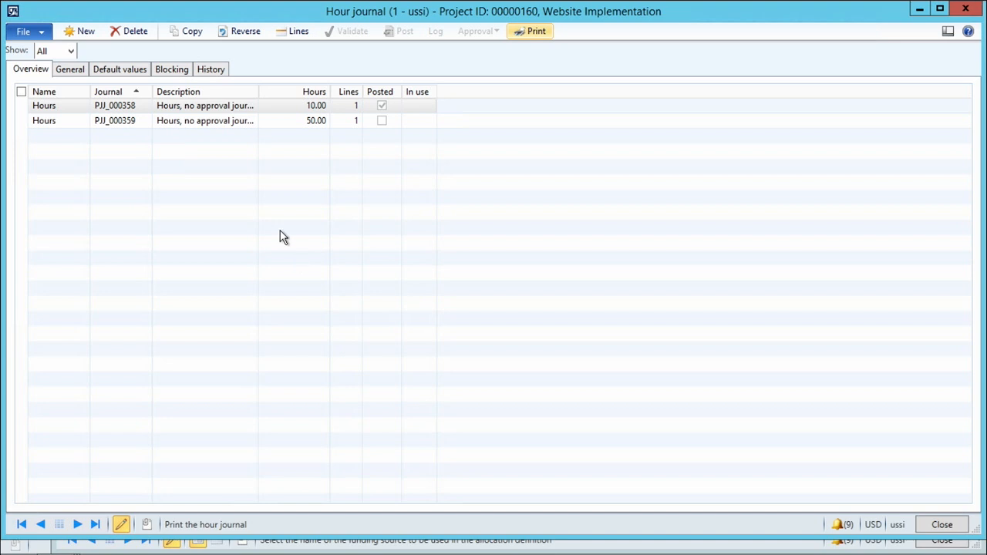
Post the 50-hour journal from its lines and close the message log and journal windows.
{"action": "left_click", "coordinate": [196, 121]}
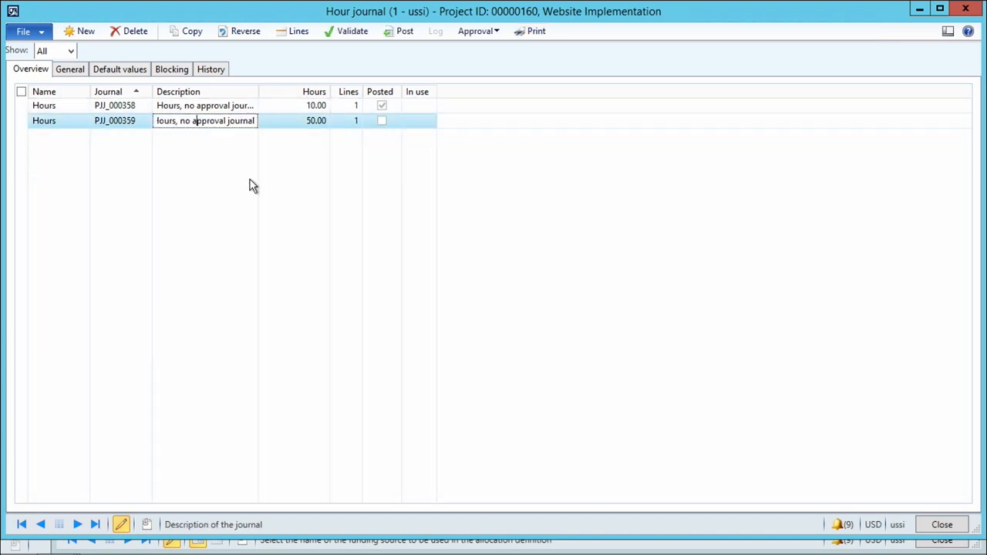
{"action": "left_click", "coordinate": [300, 34]}
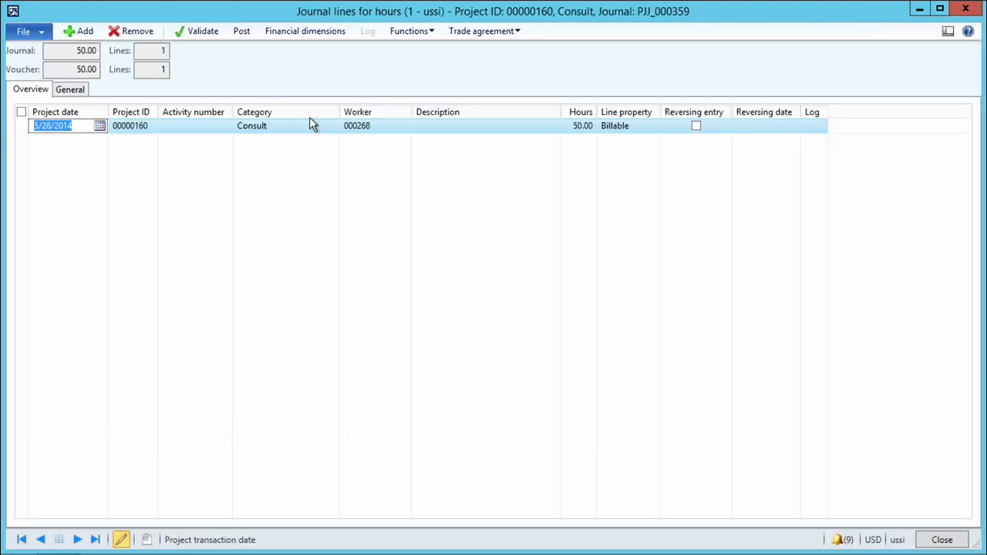
{"action": "left_click", "coordinate": [237, 33]}
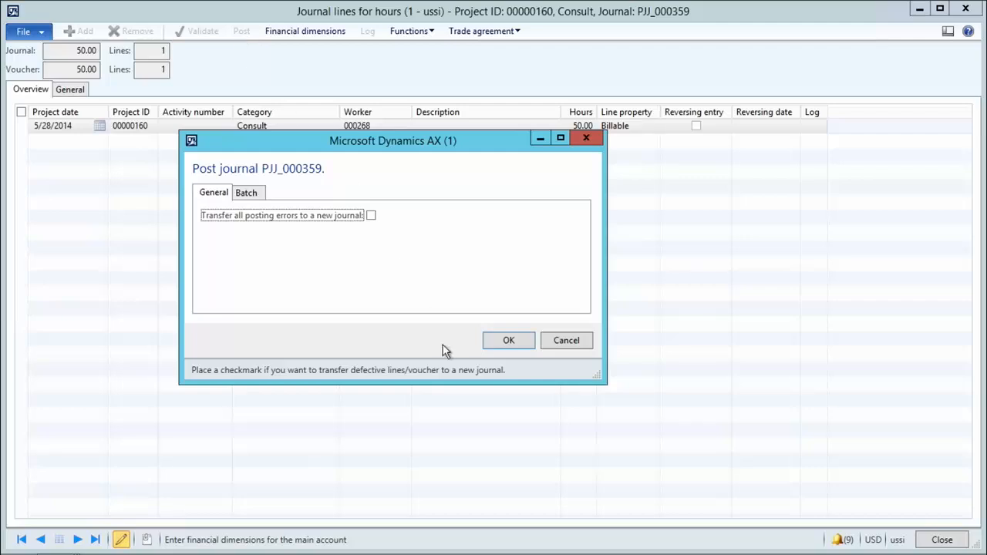
{"action": "left_click", "coordinate": [526, 349]}
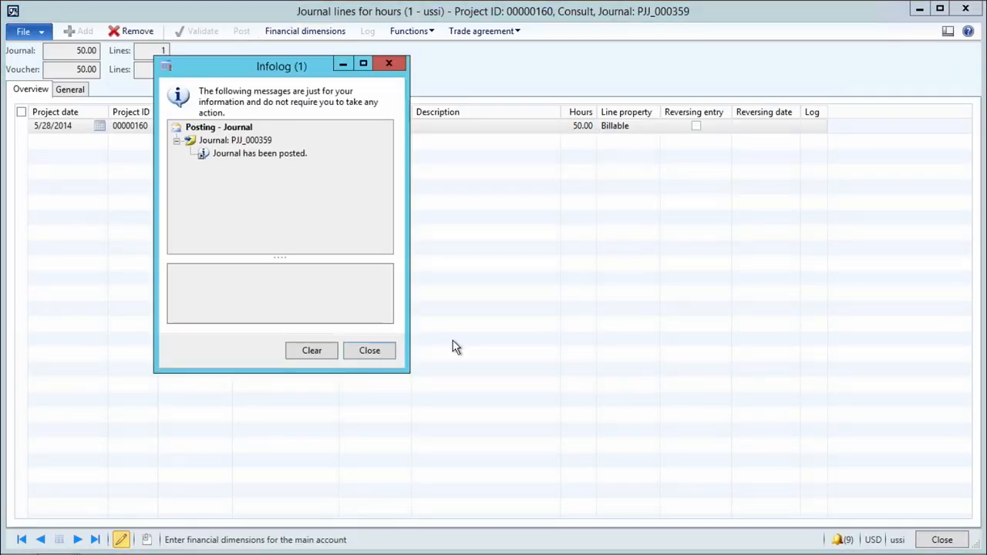
{"action": "left_click", "coordinate": [369, 353]}
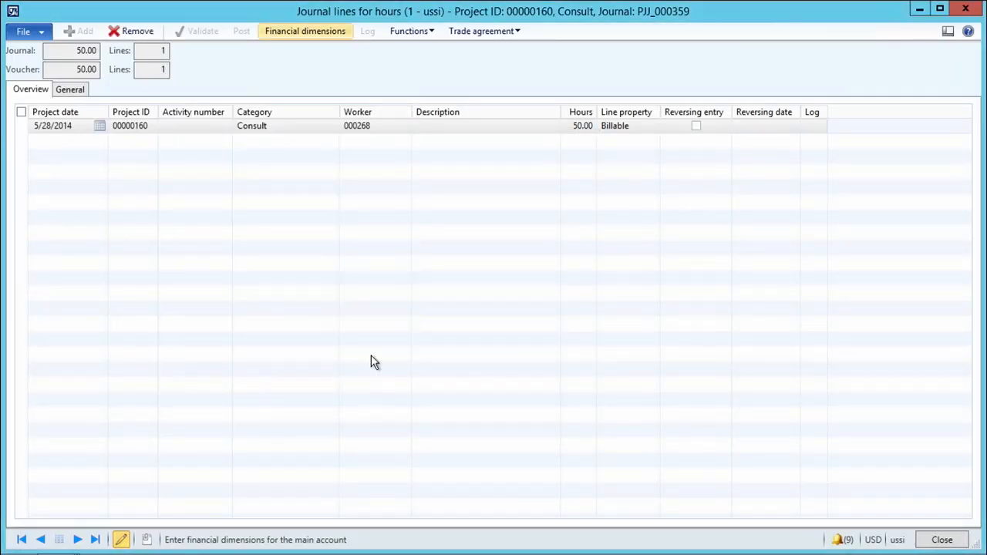
{"action": "left_click", "coordinate": [940, 539]}
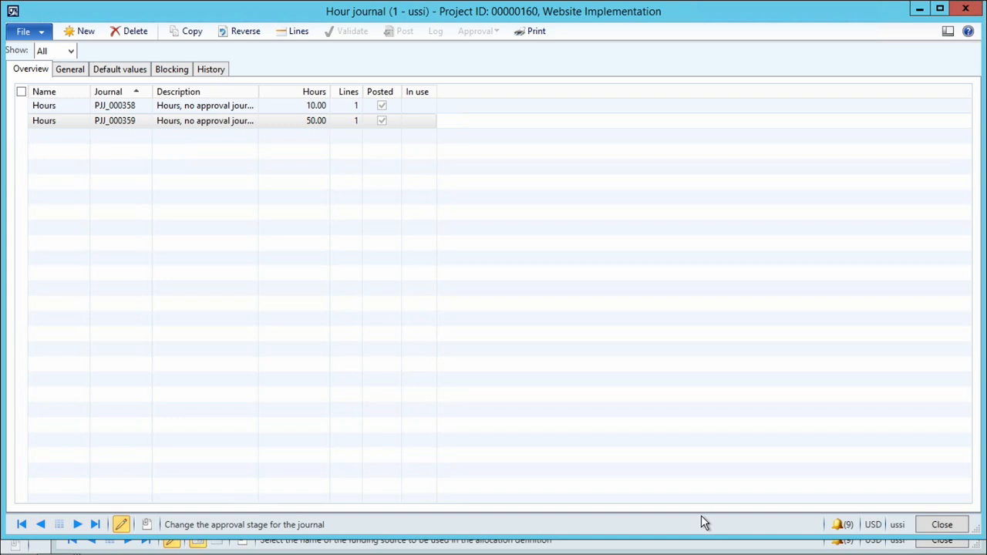
{"action": "left_click", "coordinate": [929, 526]}
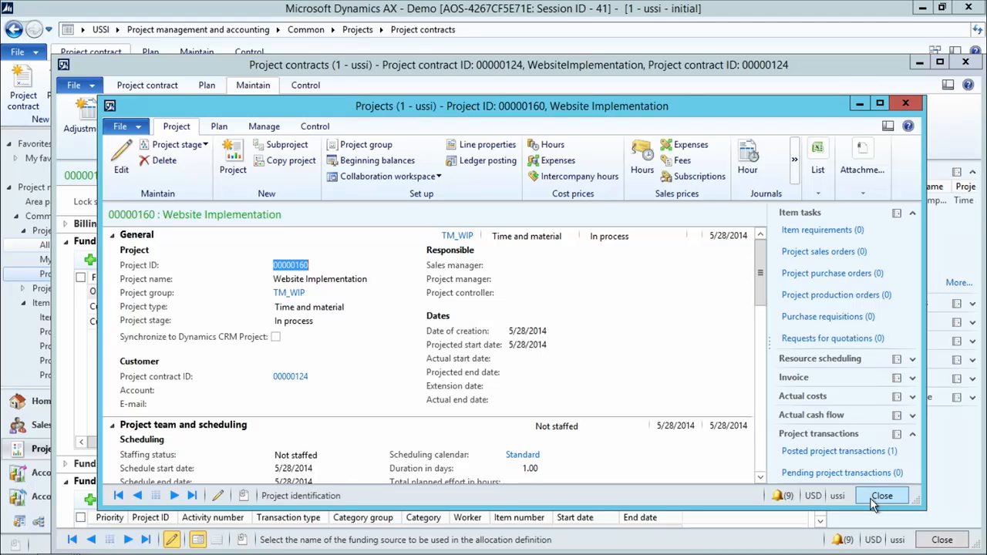
Examine the on-hold funding source's spent amount and the funding limits on the WebsiteImplementation contract.
{"action": "left_click", "coordinate": [398, 60]}
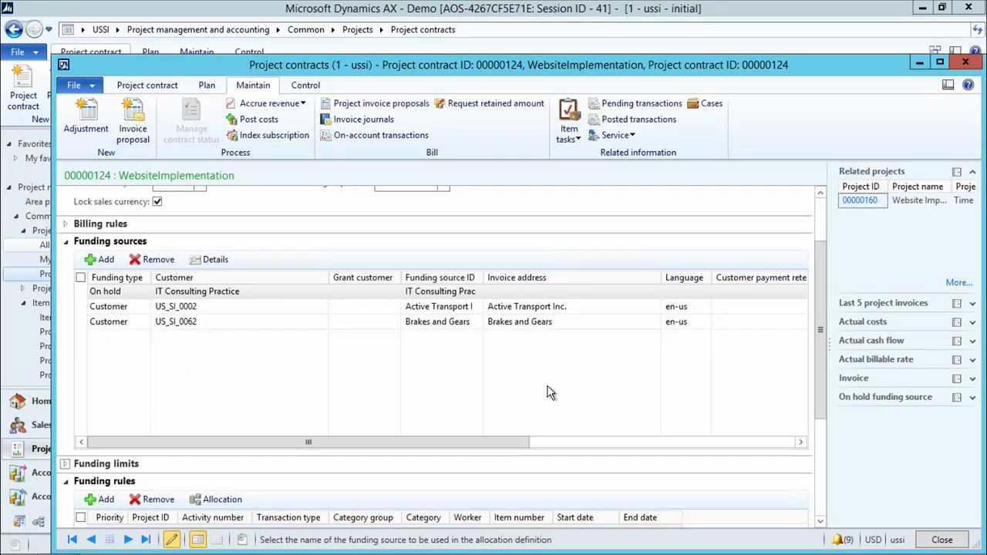
{"action": "left_click", "coordinate": [417, 322]}
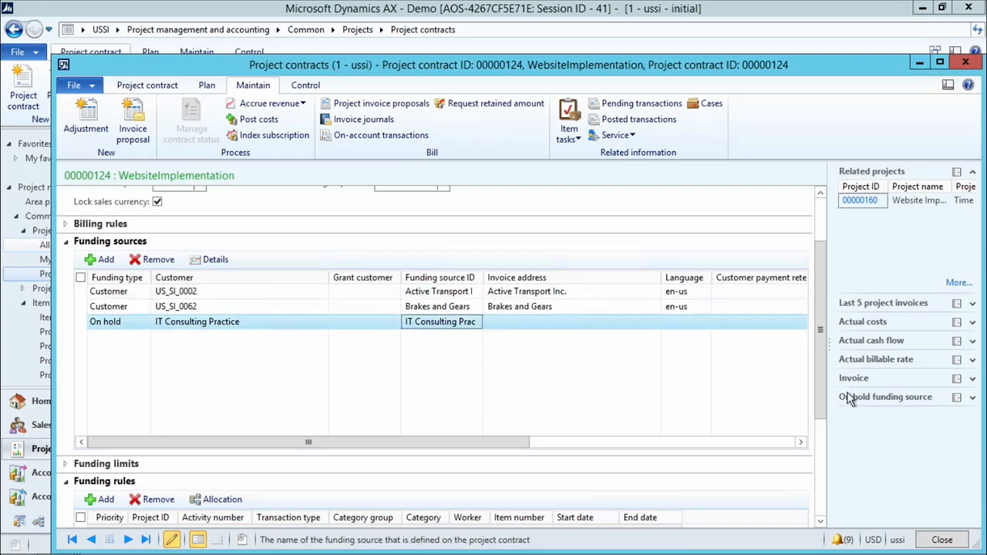
{"action": "left_click", "coordinate": [972, 398]}
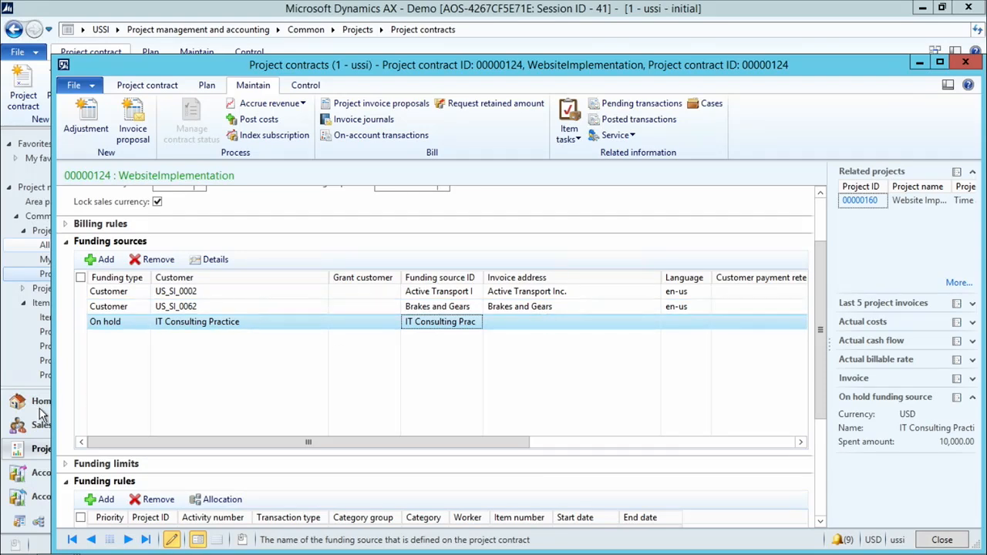
{"action": "left_click", "coordinate": [66, 465]}
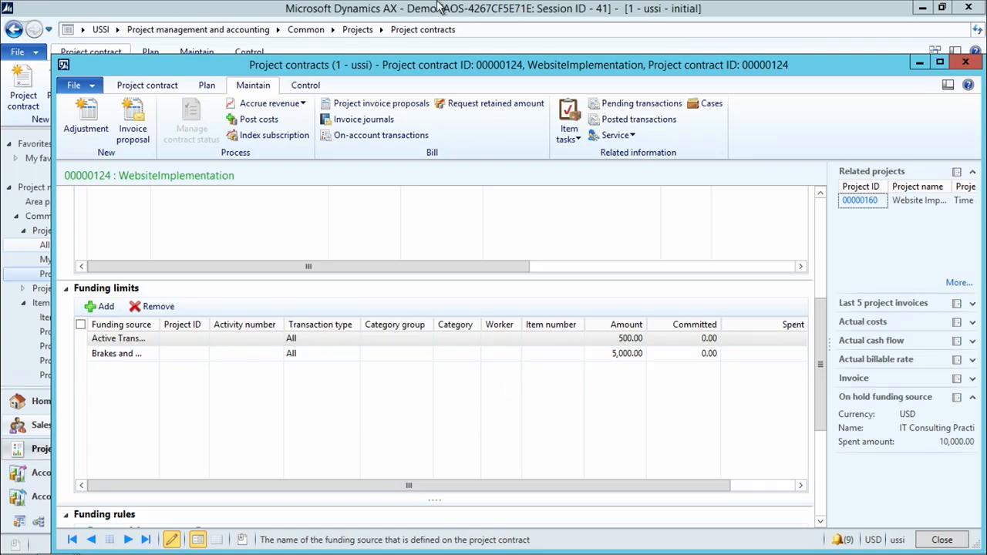
{"action": "mouse_move", "coordinate": [436, 3]}
{"action": "left_click", "coordinate": [664, 13]}
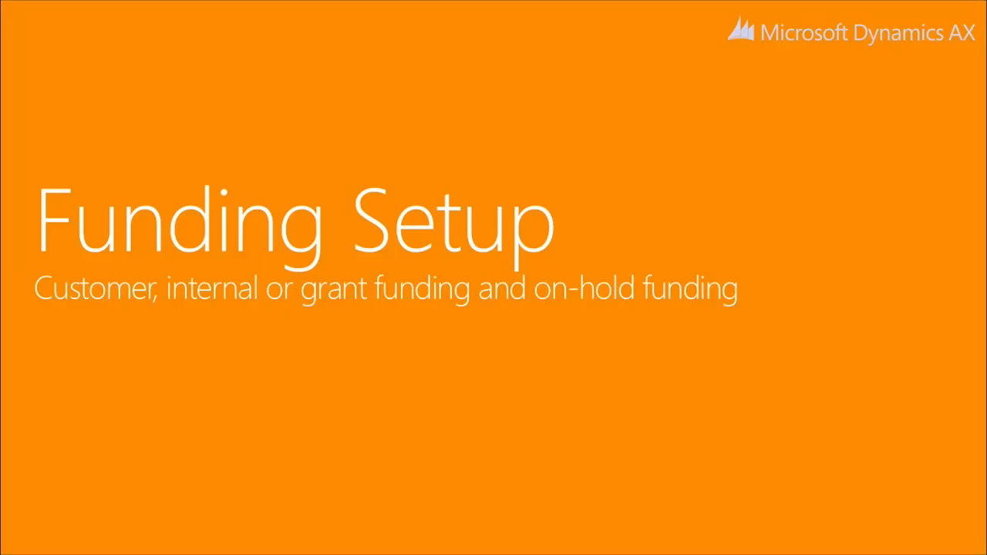
{"action": "left_click", "coordinate": [672, 67]}
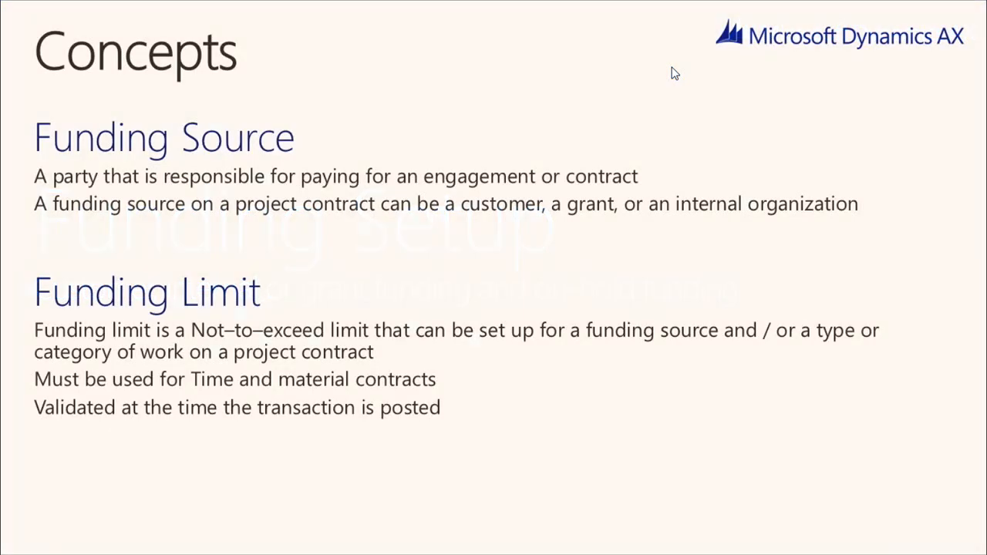